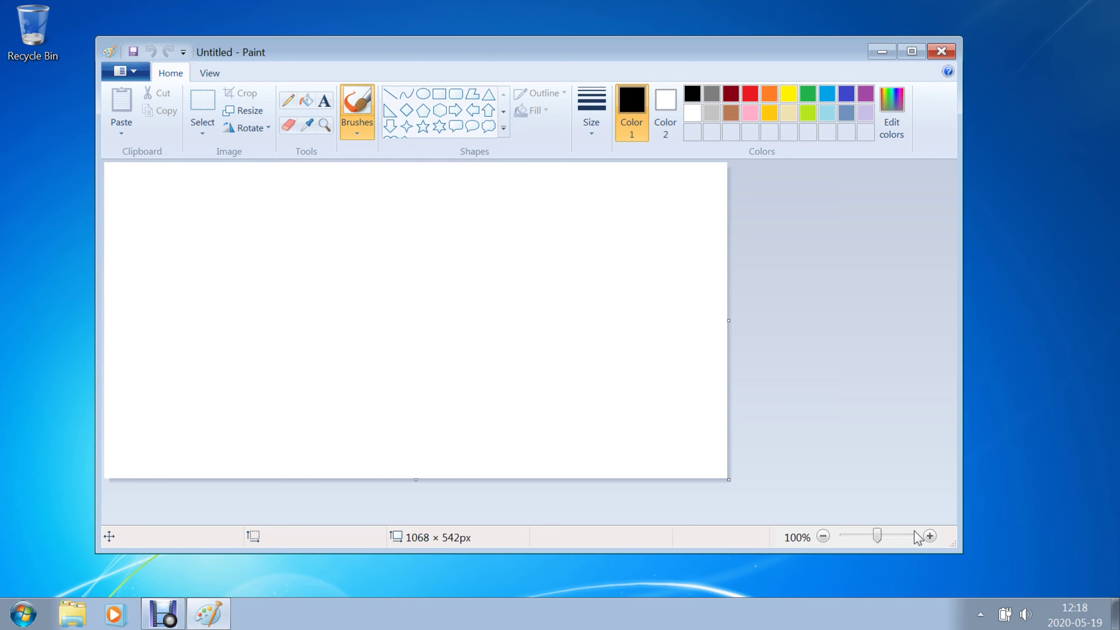
Draw a thick, slightly slanted black straight line about 24 × 157 px, a little left of the canvas centre.
left_click(929, 536)
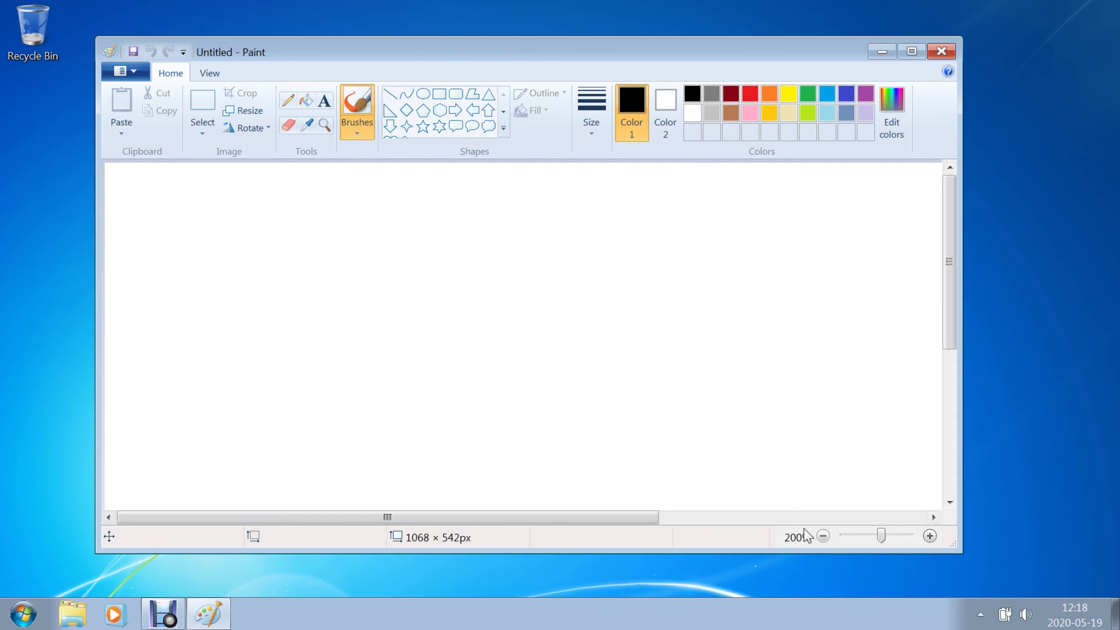
left_click(823, 536)
left_click(390, 95)
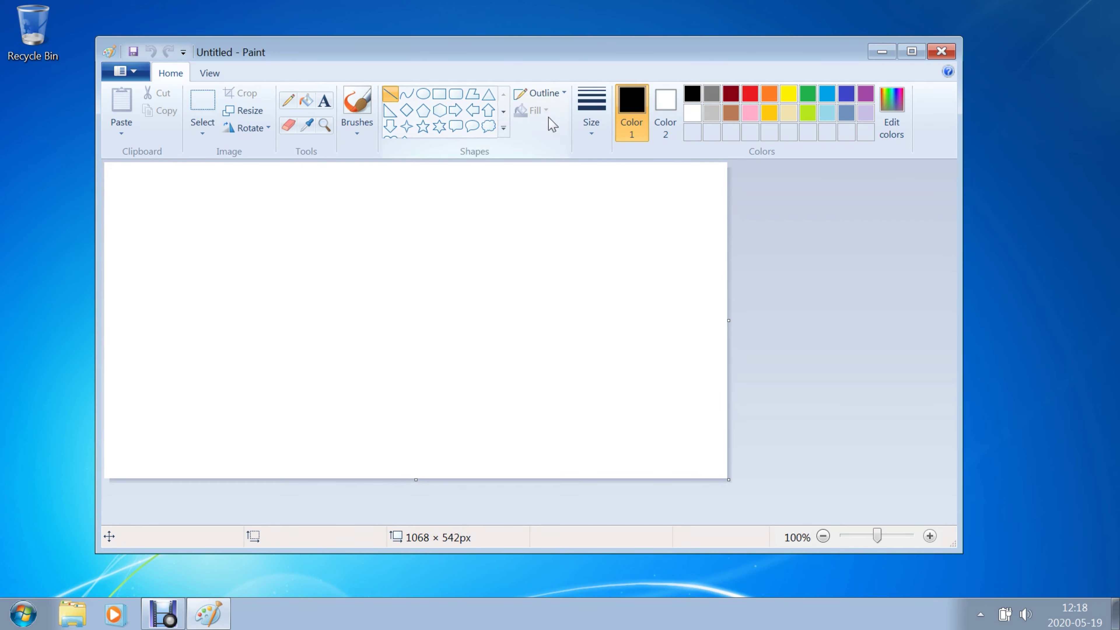
left_click(591, 112)
left_click(631, 255)
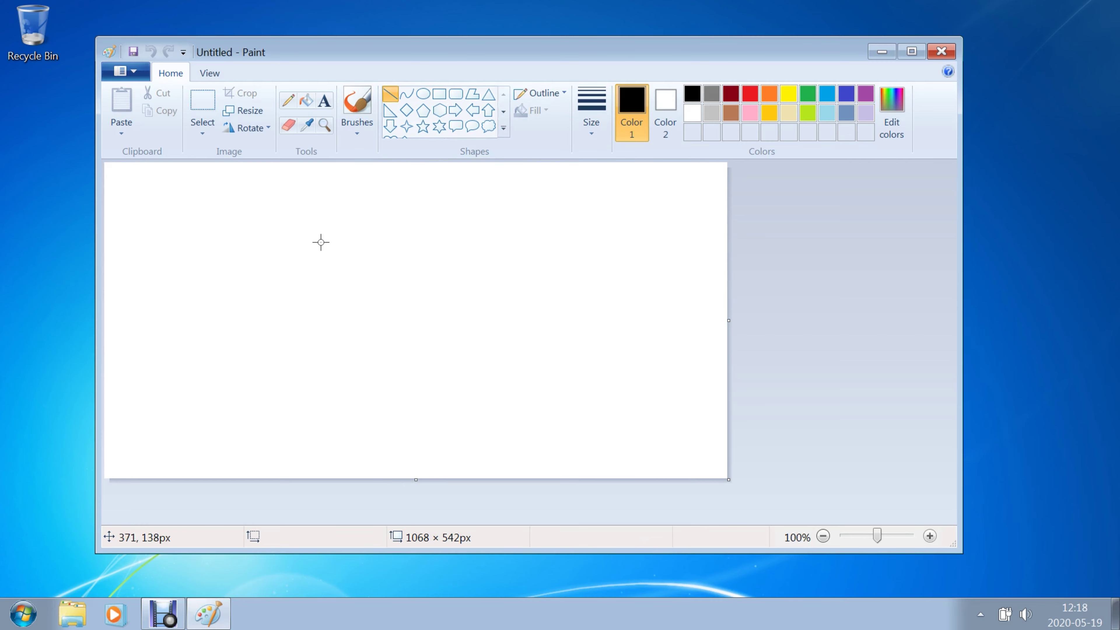
mouse_move(354, 234)
left_mouse_down()
mouse_move(359, 302)
mouse_move(340, 326)
left_mouse_up()
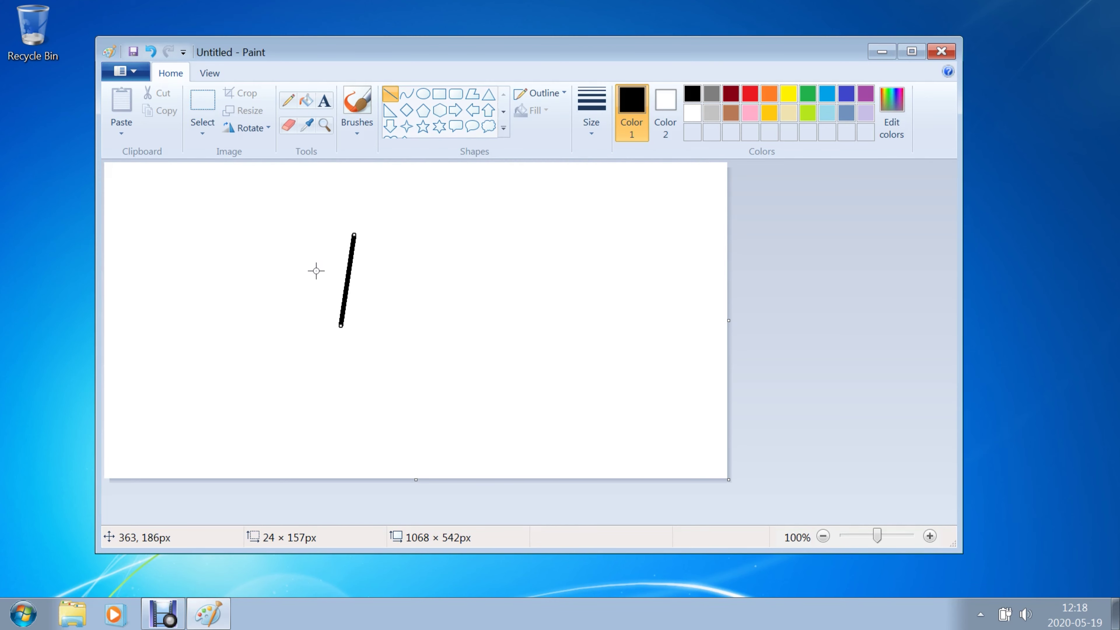
left_click(195, 190)
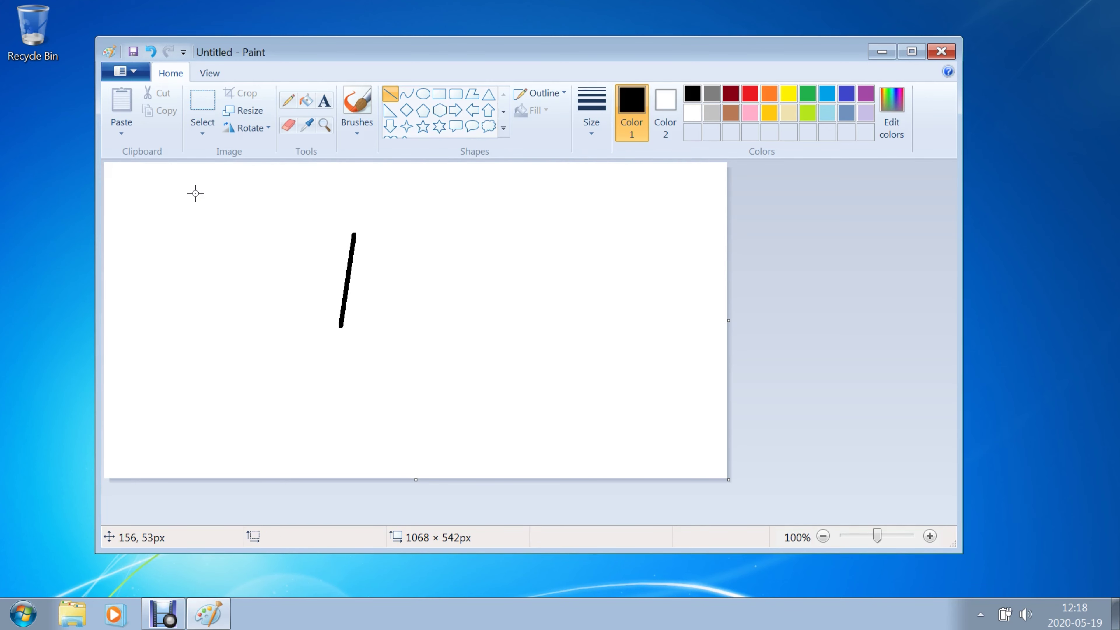
Duplicate the slanted line and place the copy to its right, slightly lower, as the window's second side.
left_click(200, 112)
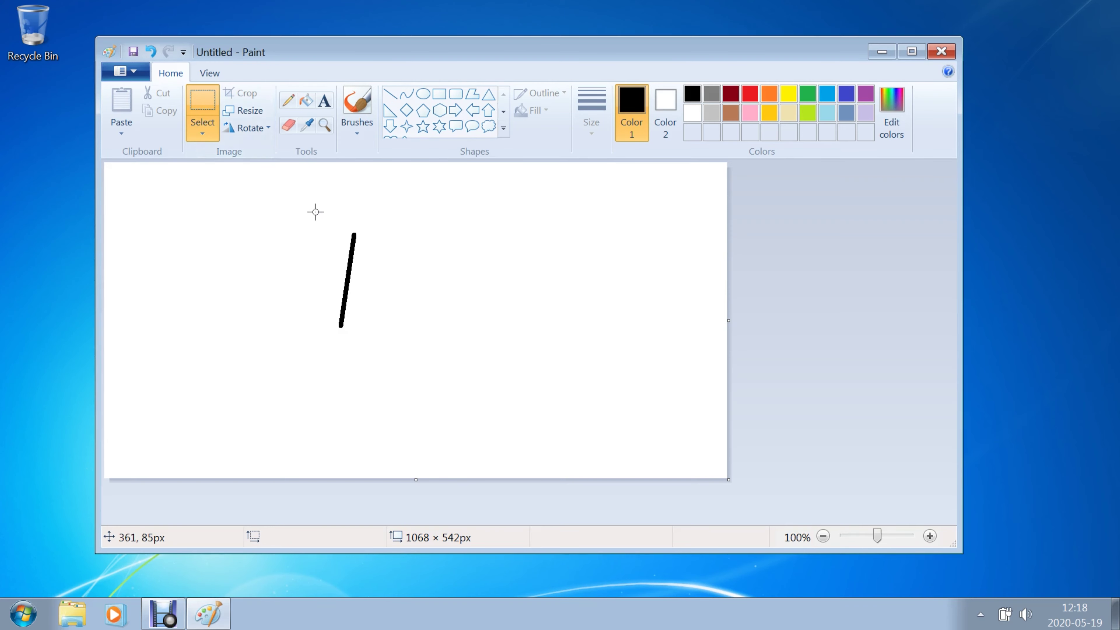
left_click_drag(366, 230, 329, 338)
key("ctrl+c")
key("ctrl+v")
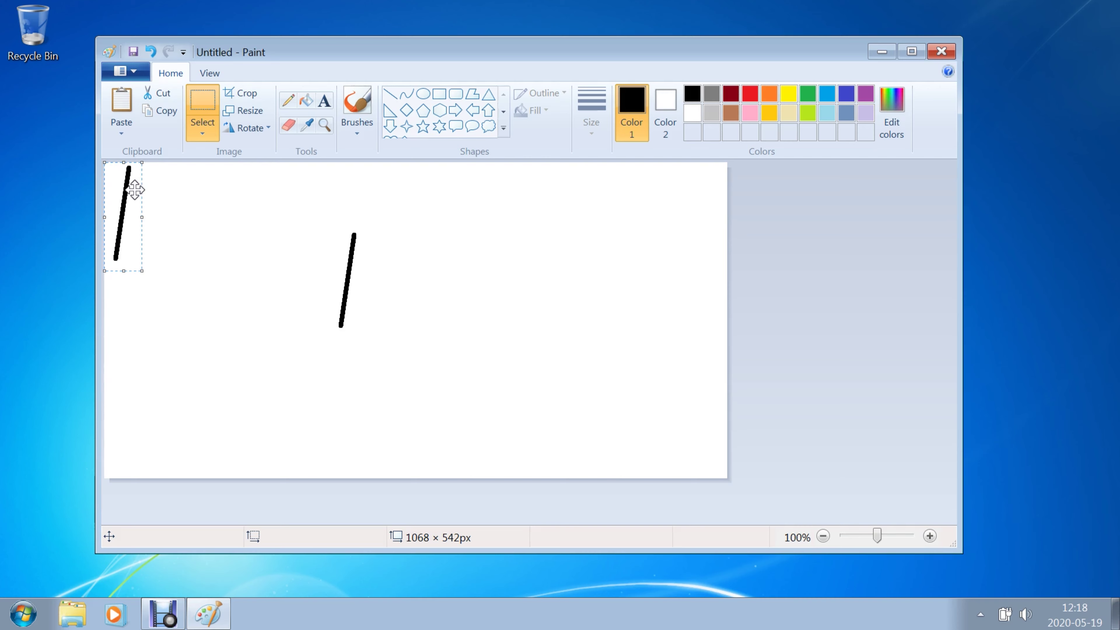
left_click_drag(135, 189, 429, 272)
left_click(304, 234)
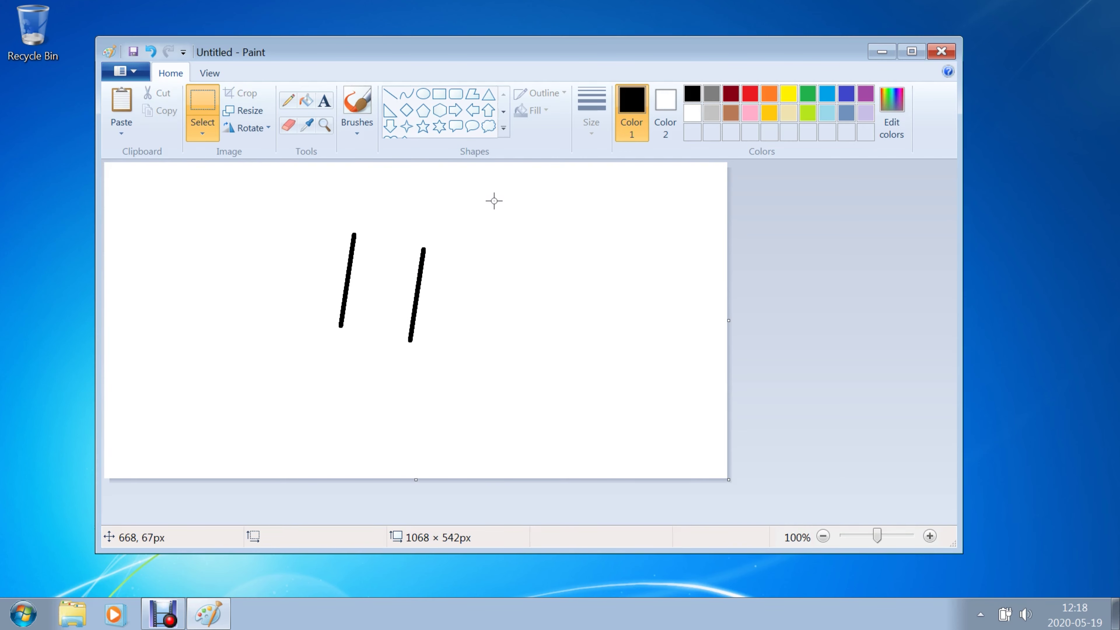
Draw thick curved edges joining the two lines, one about 120 × 35 px across their upper ends and one across their lower ends.
left_click(406, 94)
left_click(607, 124)
left_click(618, 243)
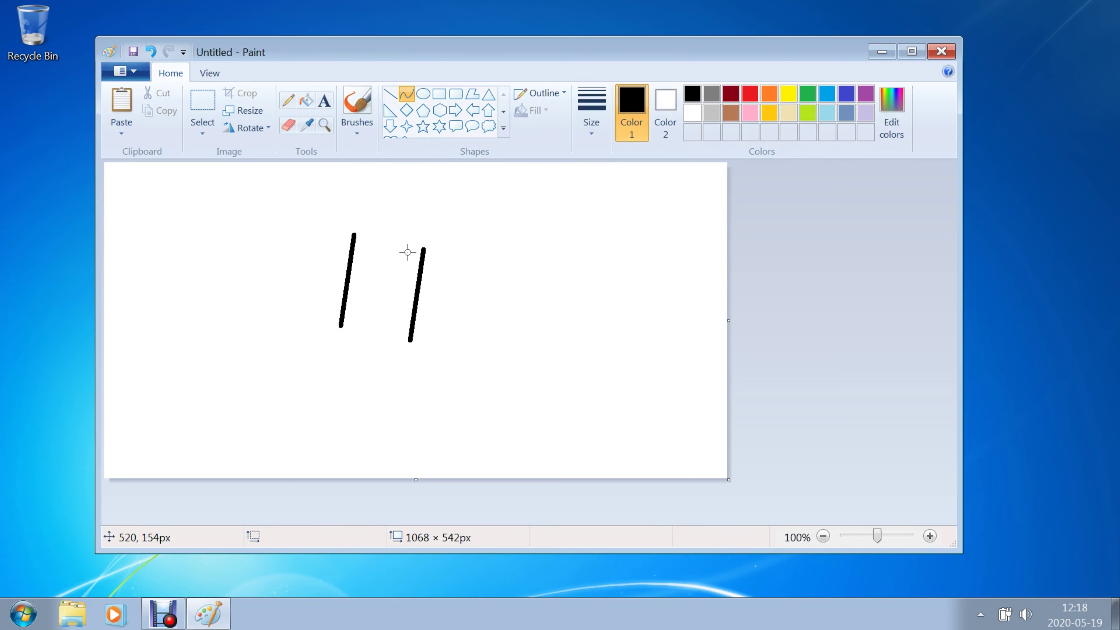
mouse_move(353, 234)
left_mouse_down()
mouse_move(423, 249)
mouse_move(391, 236)
left_mouse_up()
left_click(391, 237)
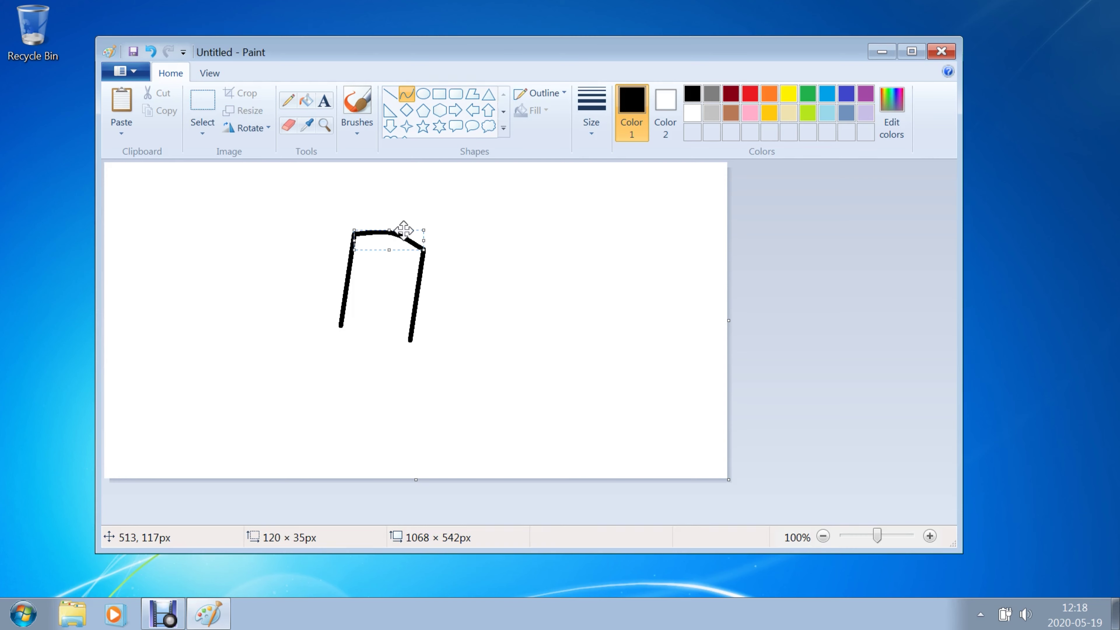
left_click(479, 237)
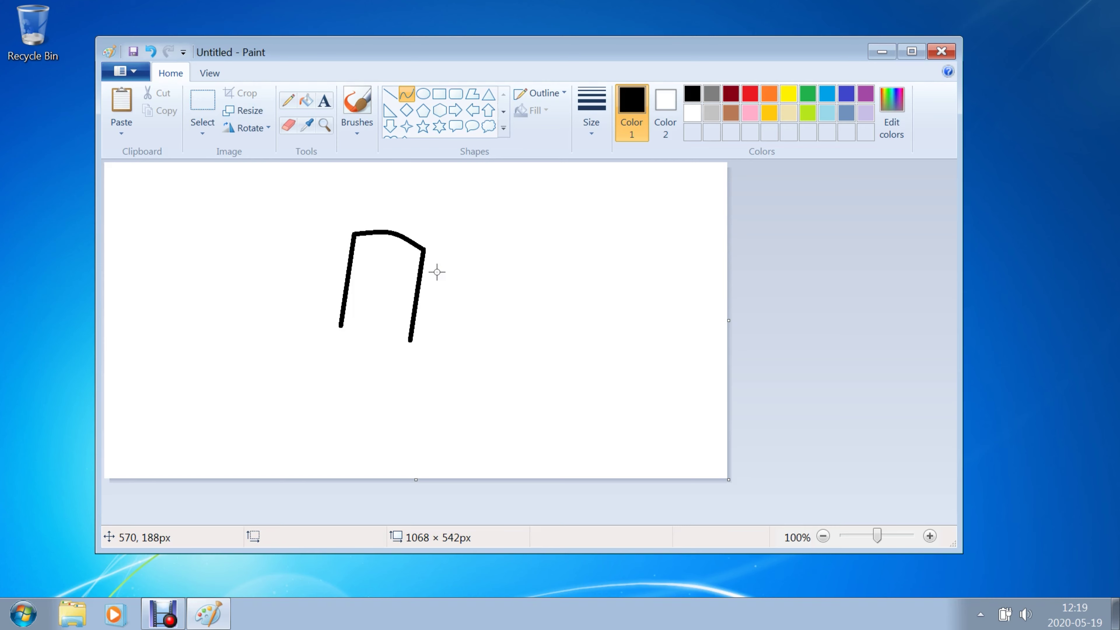
mouse_move(341, 327)
left_mouse_down()
mouse_move(415, 345)
mouse_move(373, 330)
mouse_move(376, 321)
left_mouse_up()
mouse_move(345, 274)
left_mouse_down()
mouse_move(413, 294)
mouse_move(350, 276)
left_mouse_up()
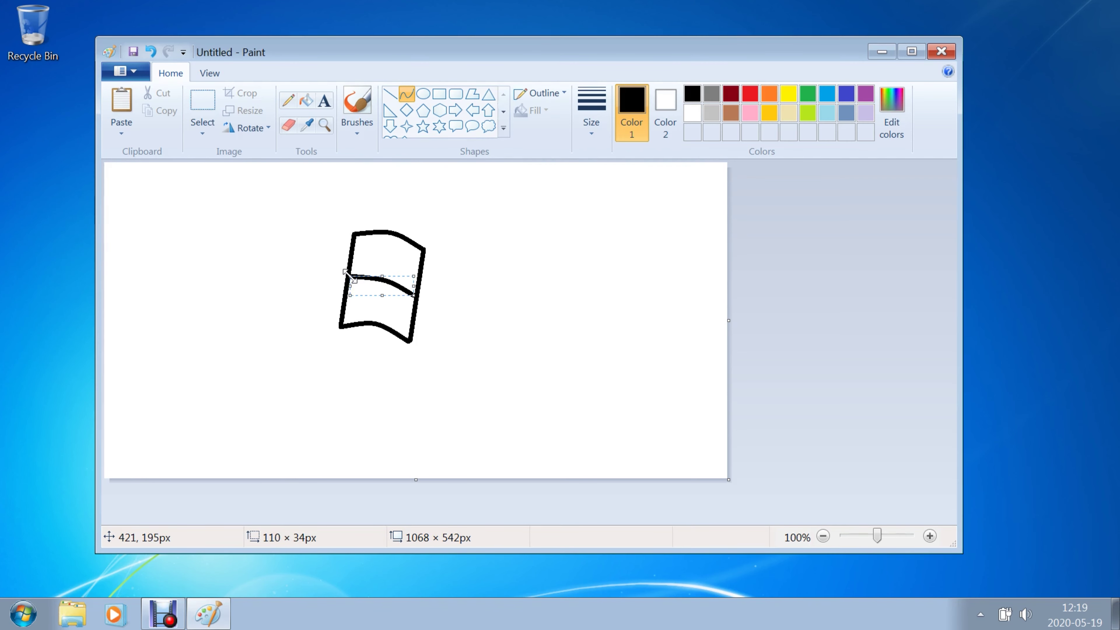
left_click(315, 239)
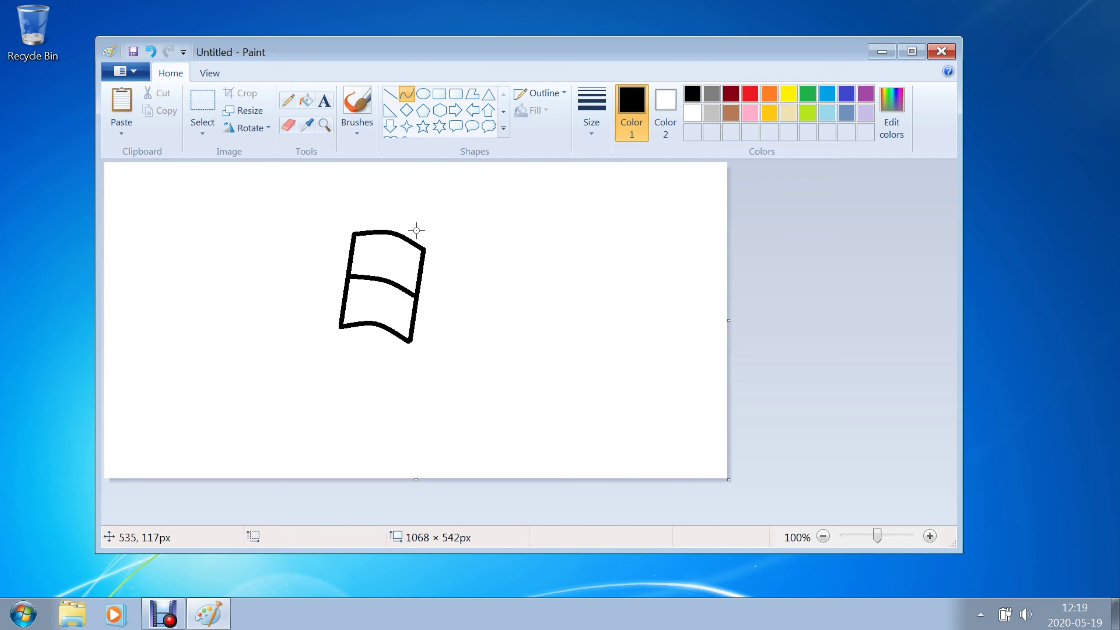
left_click(150, 52)
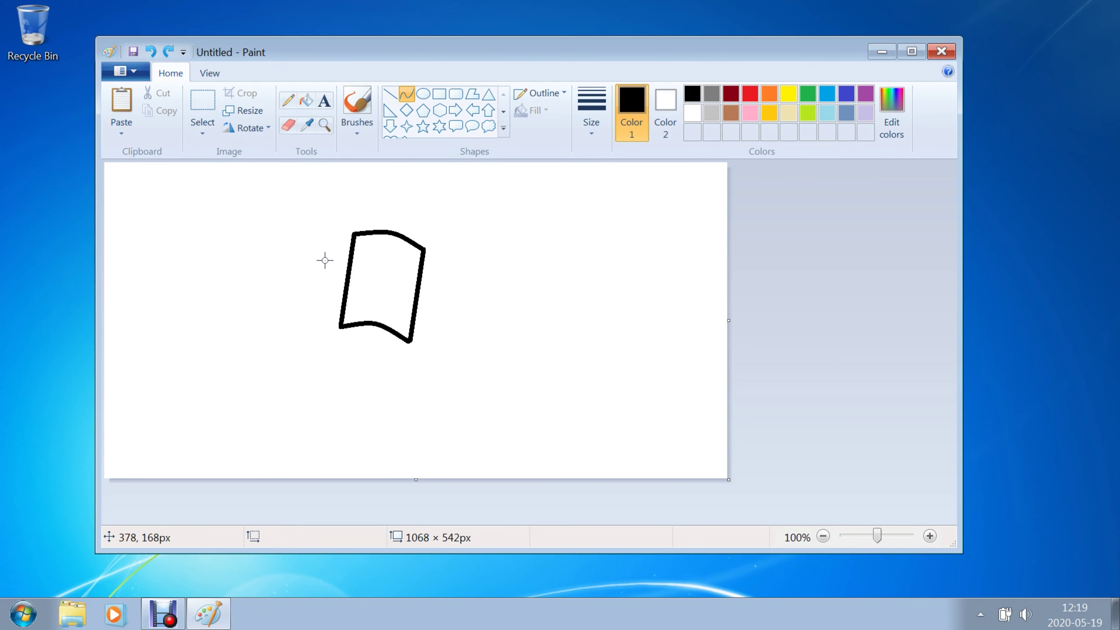
Divide the outline into four panes with a curved crossbar about 113 × 29 px and a slanted straight line about 28 × 154 px.
left_click_drag(348, 273, 384, 276)
left_click(385, 276)
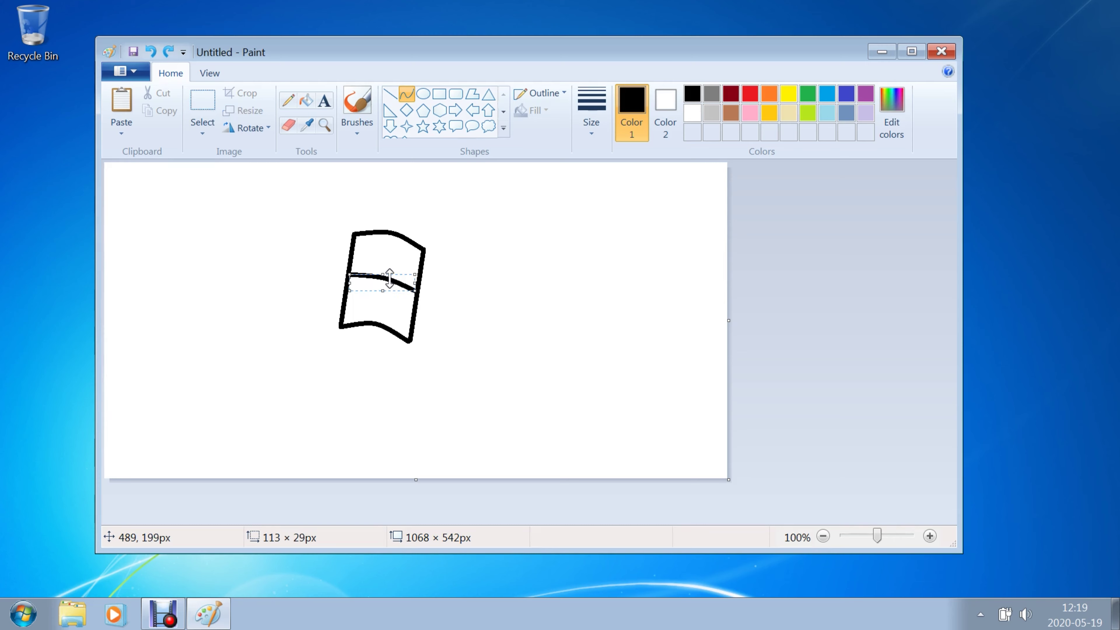
left_click(286, 234)
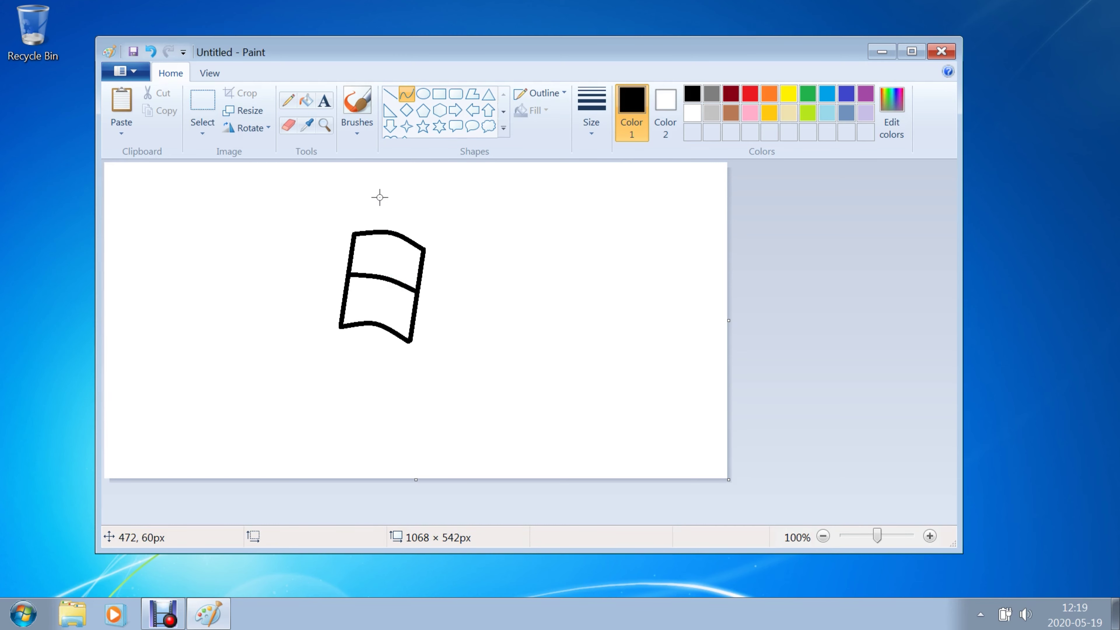
left_click(389, 94)
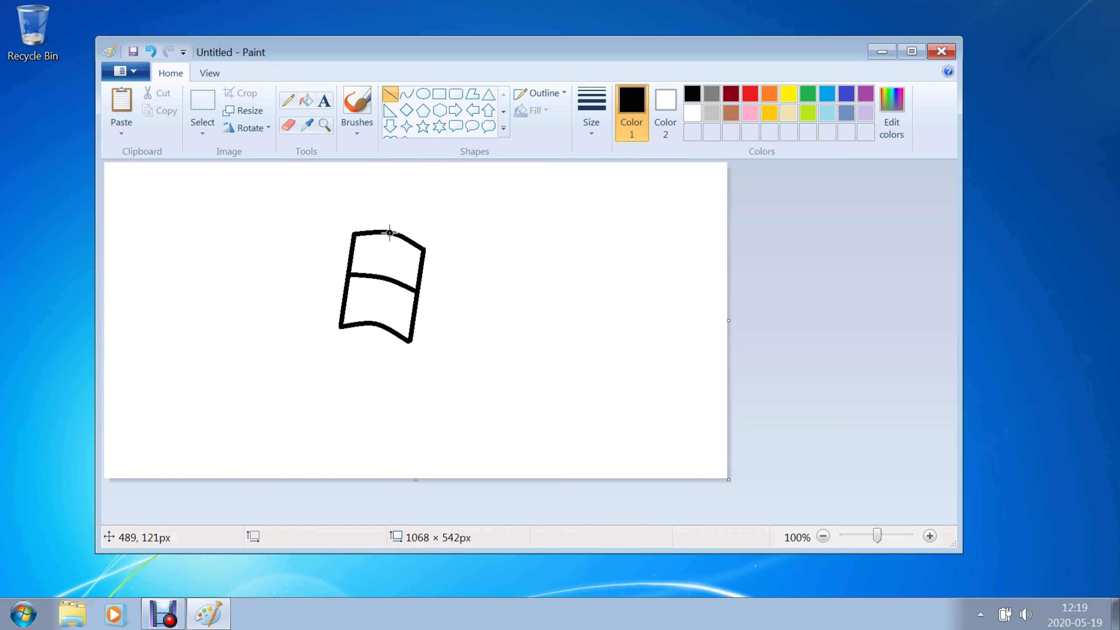
left_click_drag(389, 233, 375, 322)
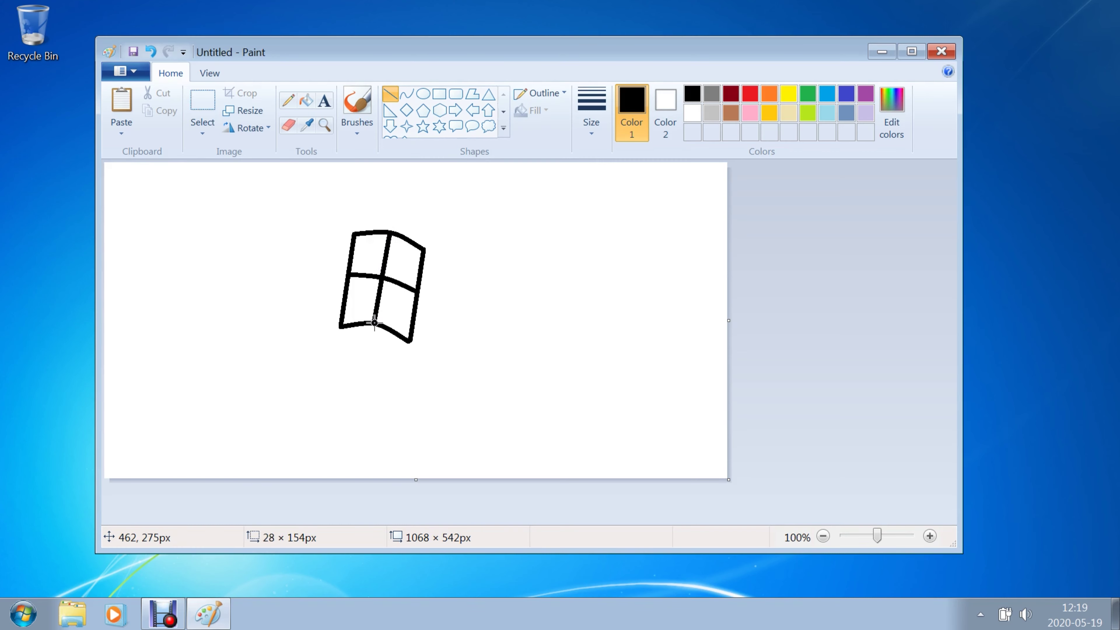
left_click(287, 280)
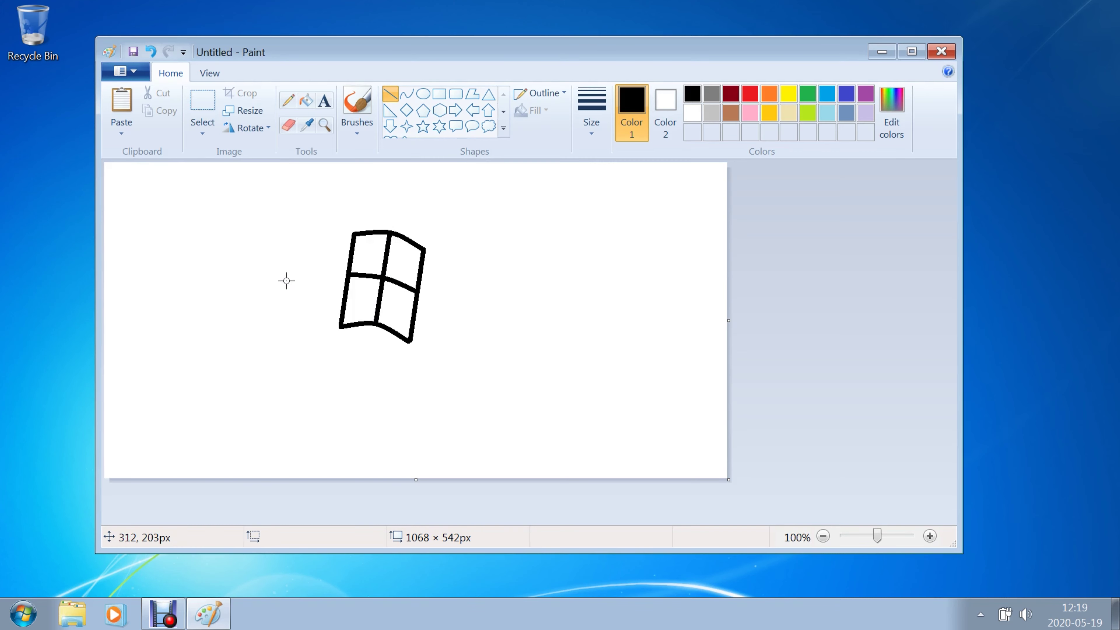
Select the whole window drawing and stretch it slightly wider to the right.
left_click(202, 105)
left_click_drag(458, 226, 324, 356)
left_click_drag(464, 290, 482, 292)
left_click(544, 281)
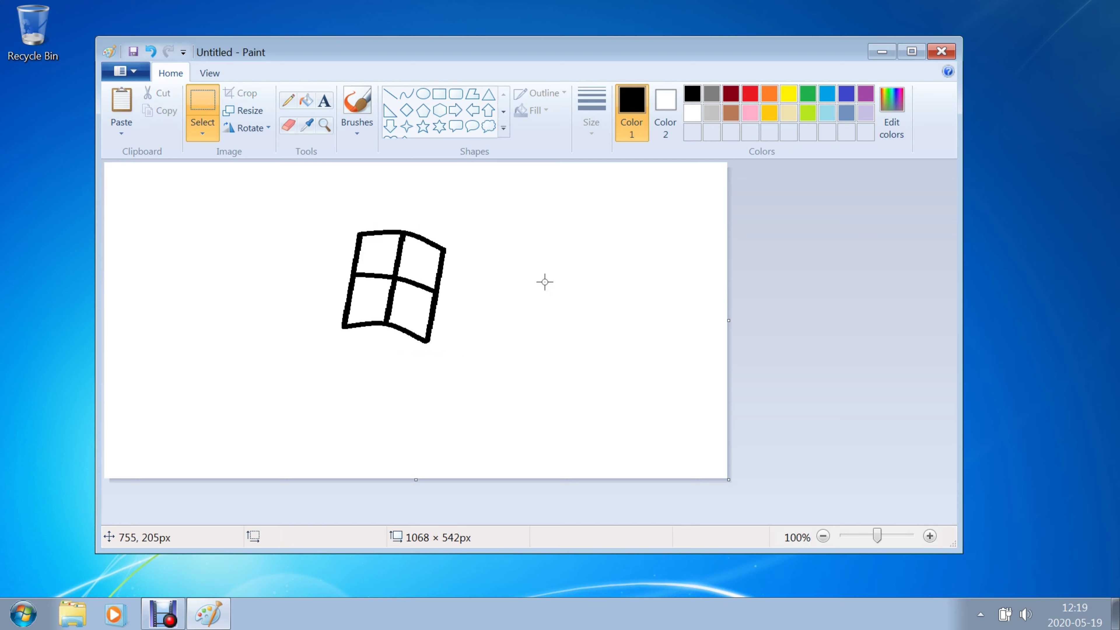
Draw three parallel slanted black lines trailing left from the window's upper corner, crossbar and lower corner, the middle one about 158 × 59 px.
left_click(392, 97)
left_click_drag(349, 234, 254, 199)
left_click(259, 276)
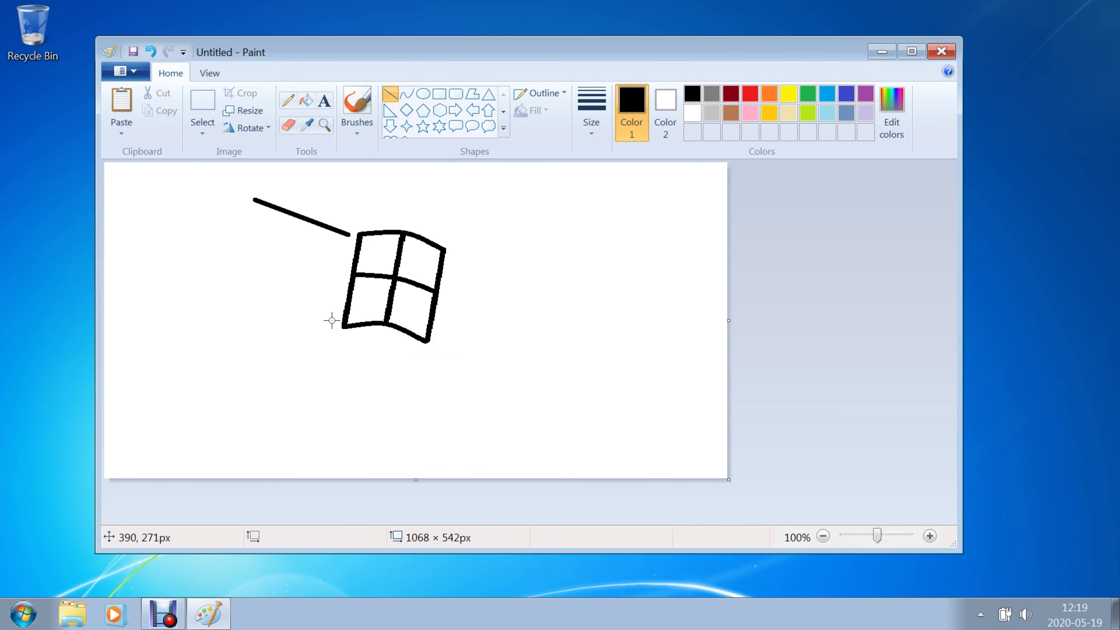
left_click_drag(332, 321, 234, 284)
left_click(259, 248)
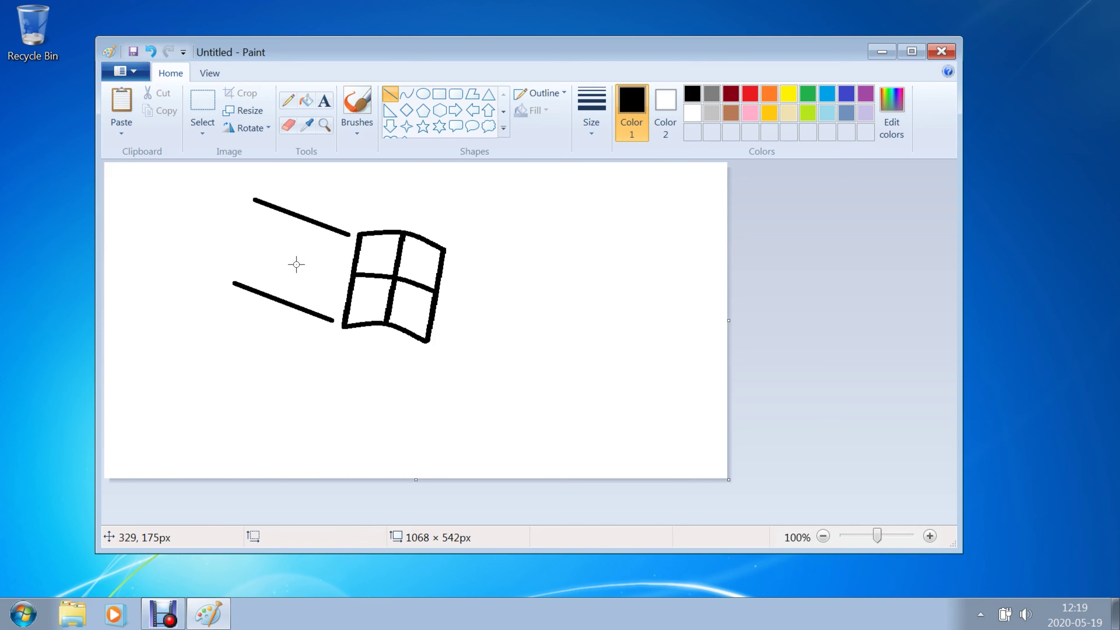
left_click_drag(336, 273, 242, 238)
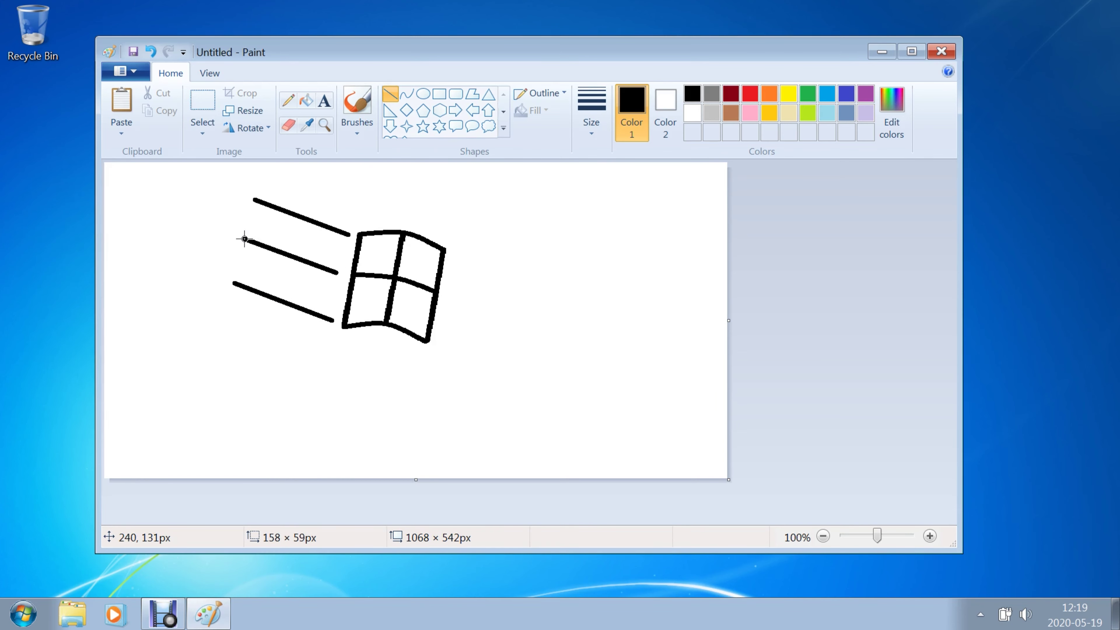
left_click(207, 225)
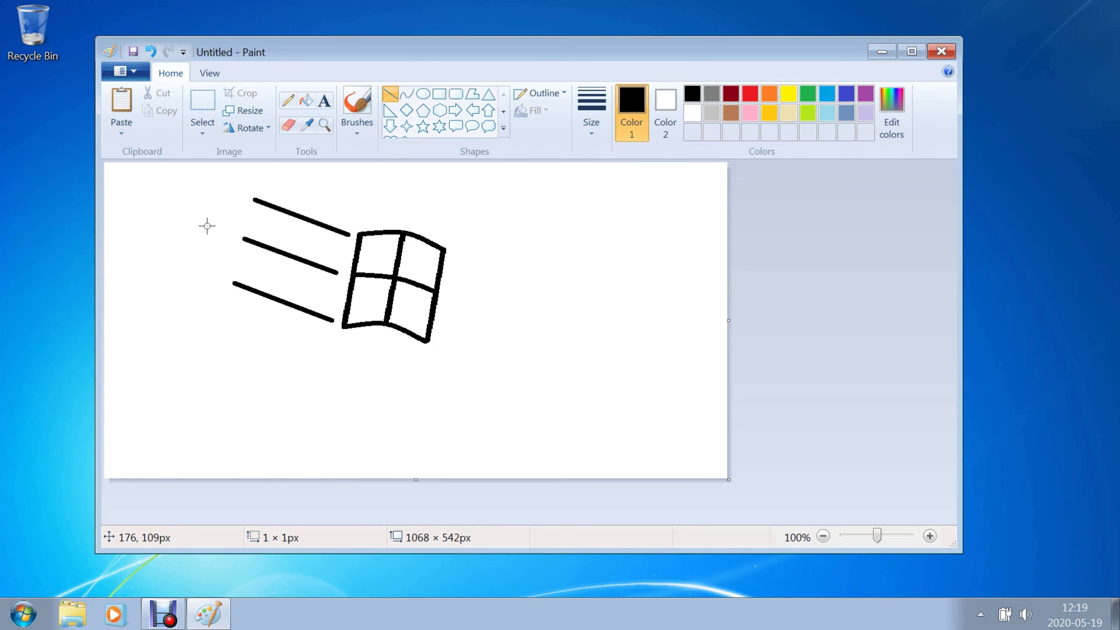
Draw two parallel red lines between the upper and middle black trail lines.
left_click(749, 94)
left_click_drag(340, 245, 257, 214)
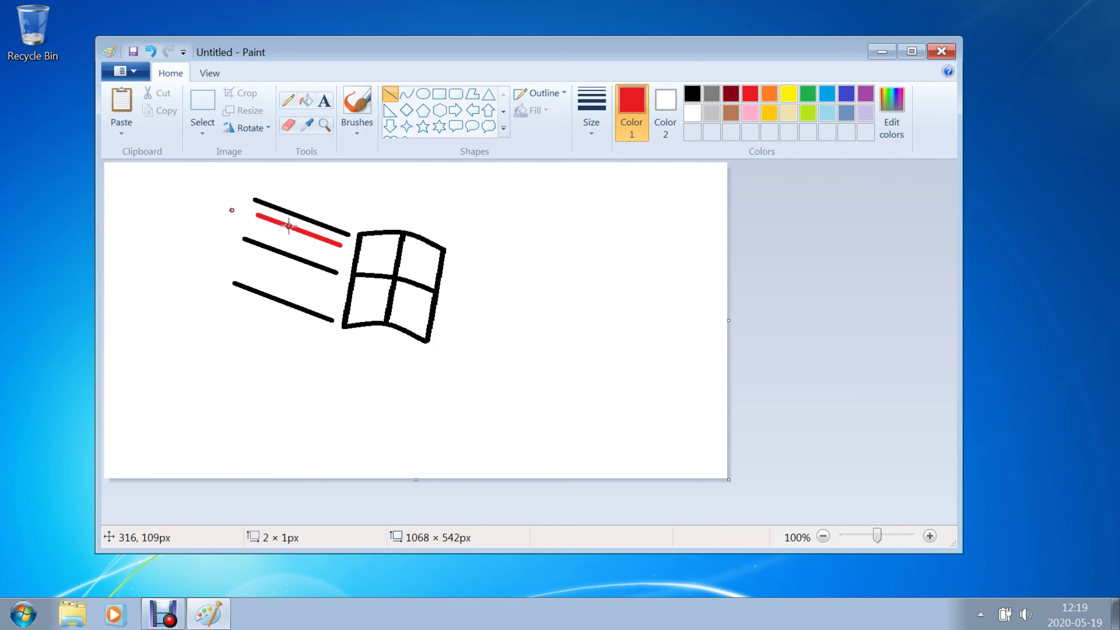
left_click(151, 52)
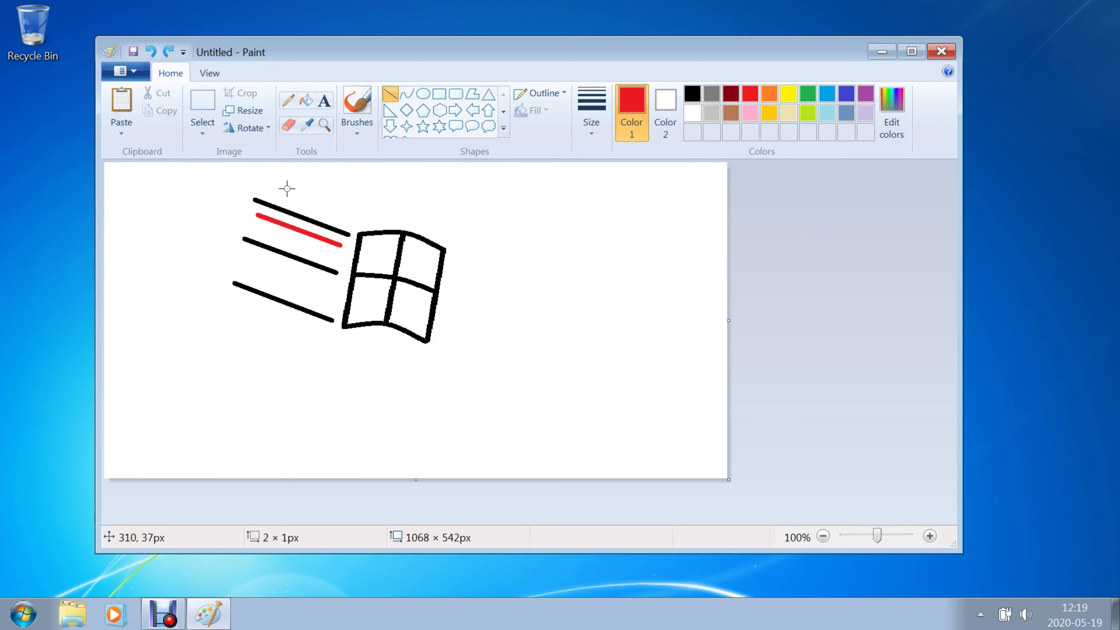
left_click_drag(333, 256, 253, 228)
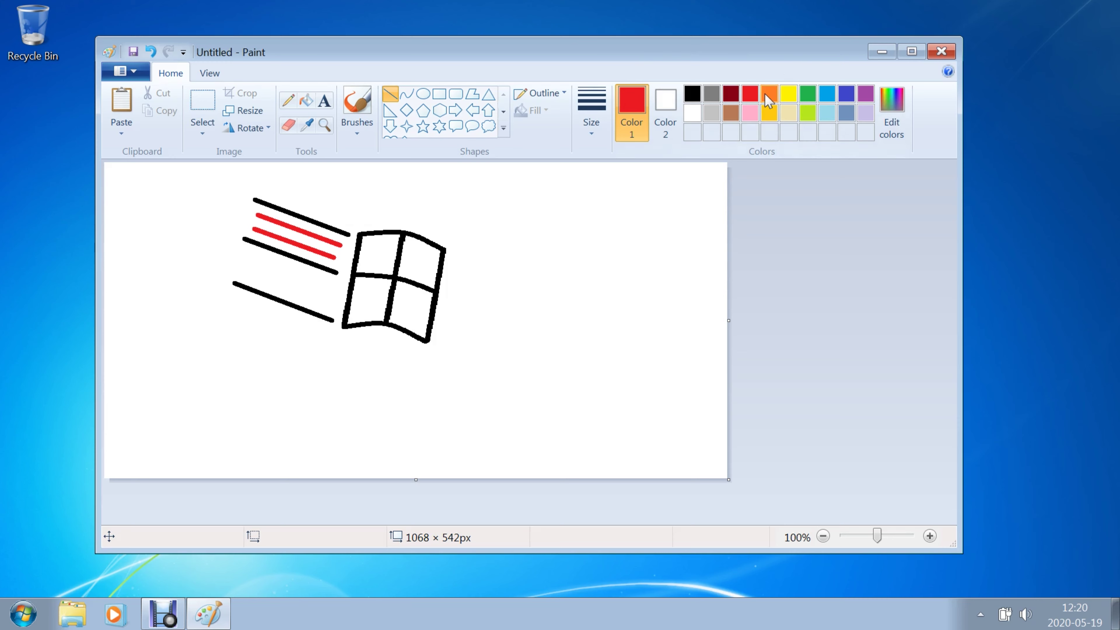
Draw two parallel light blue lines between the middle and lower black trail lines.
left_click(824, 95)
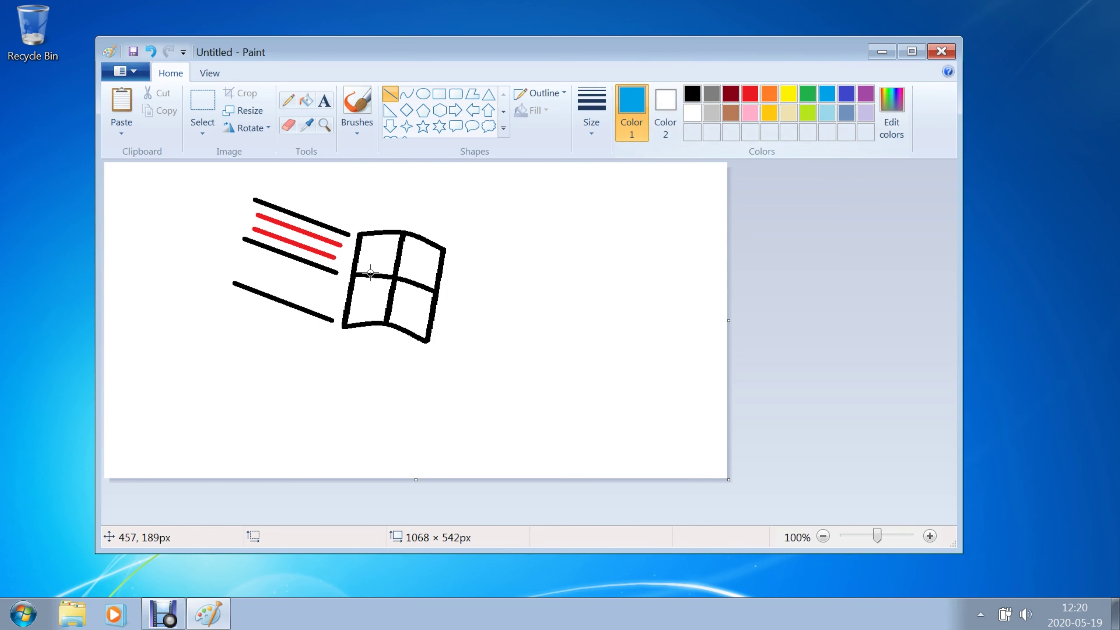
left_click_drag(324, 283, 246, 256)
left_click_drag(323, 281, 328, 288)
mouse_move(246, 256)
left_mouse_down()
mouse_move(242, 265)
mouse_move(245, 257)
mouse_move(324, 302)
left_mouse_up()
left_click(216, 254)
left_click(209, 216)
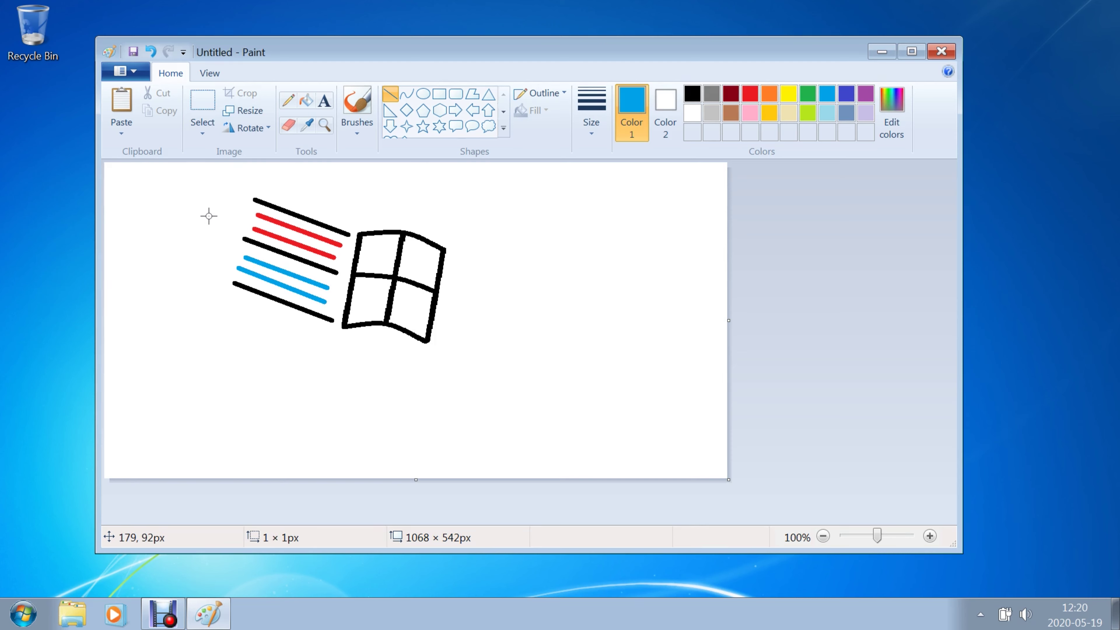
Fill the window panes with light blue at lower left, red at upper left, green at upper right and yellow at lower right.
left_click(306, 101)
left_click(380, 295)
left_click(749, 93)
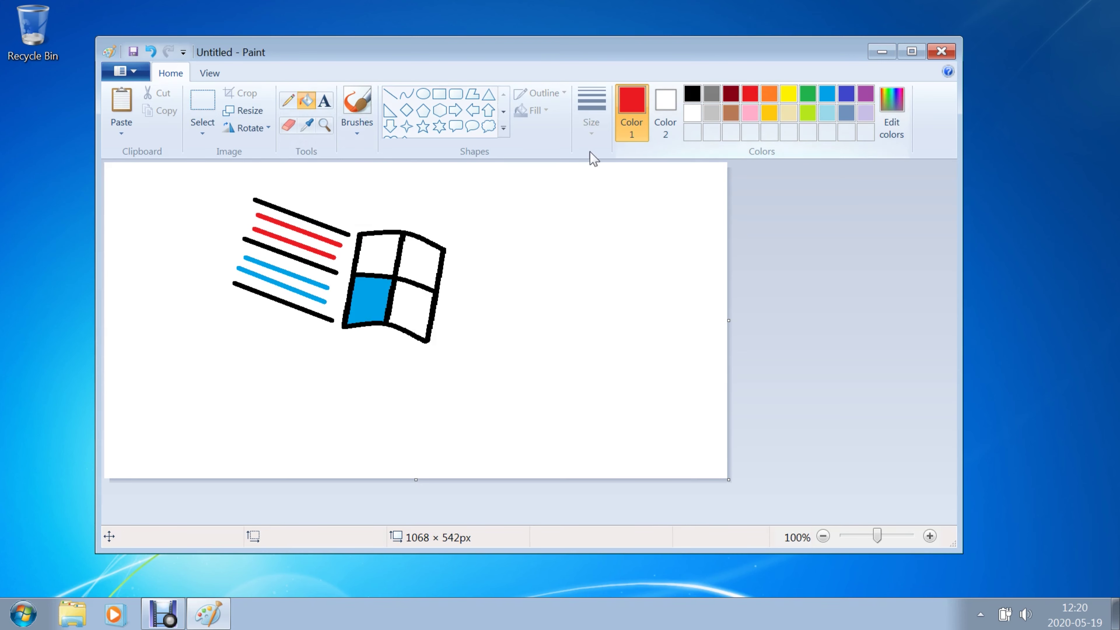
left_click(382, 242)
left_click(808, 93)
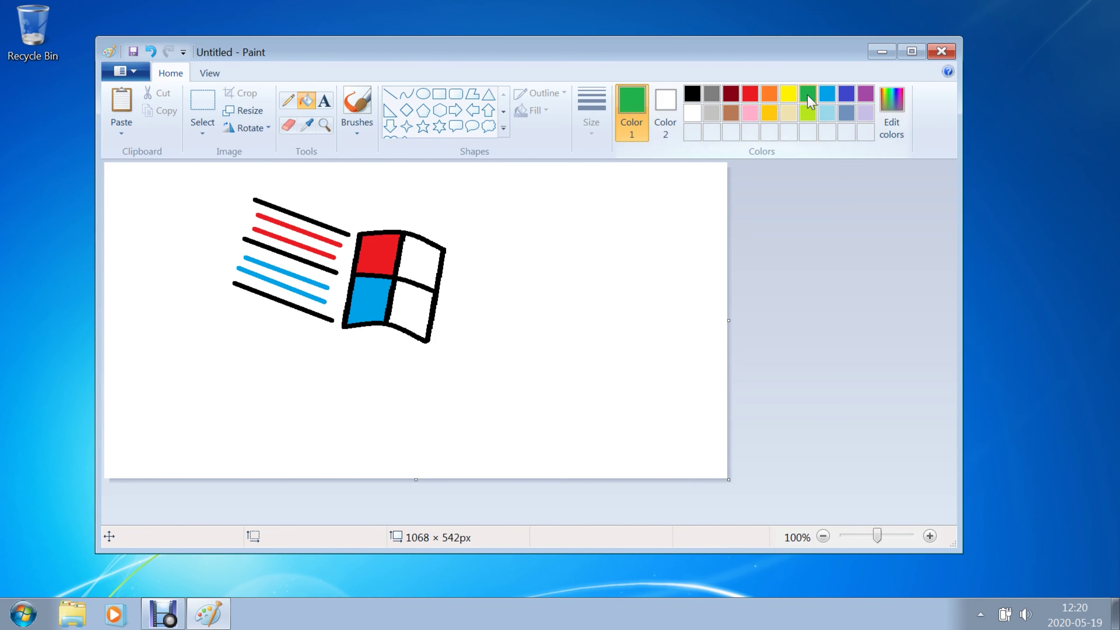
left_click(427, 259)
left_click(788, 94)
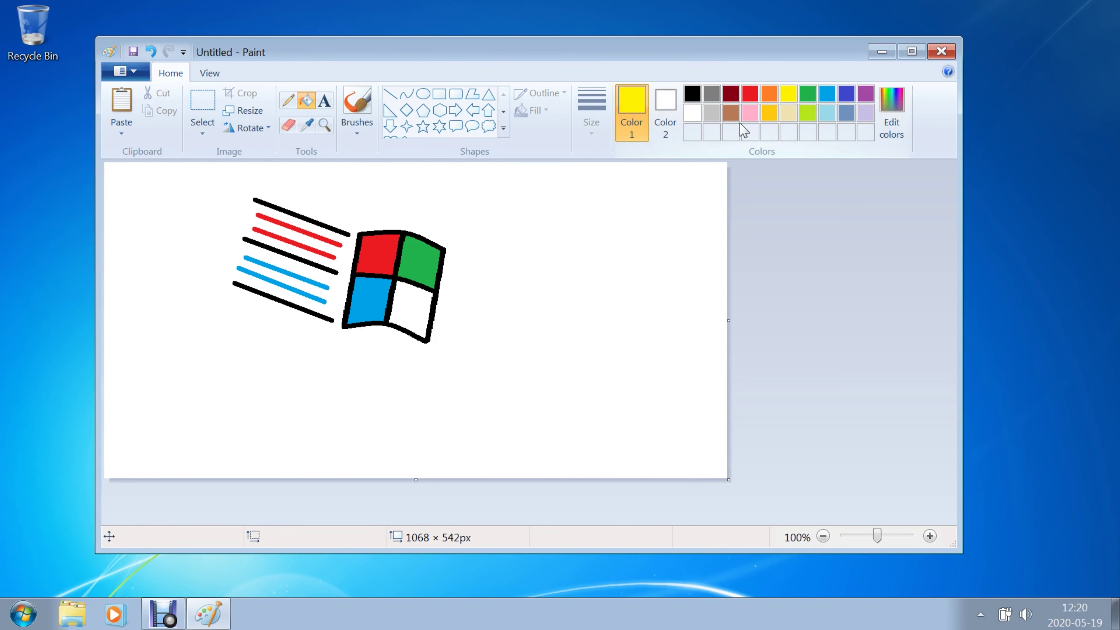
left_click(422, 299)
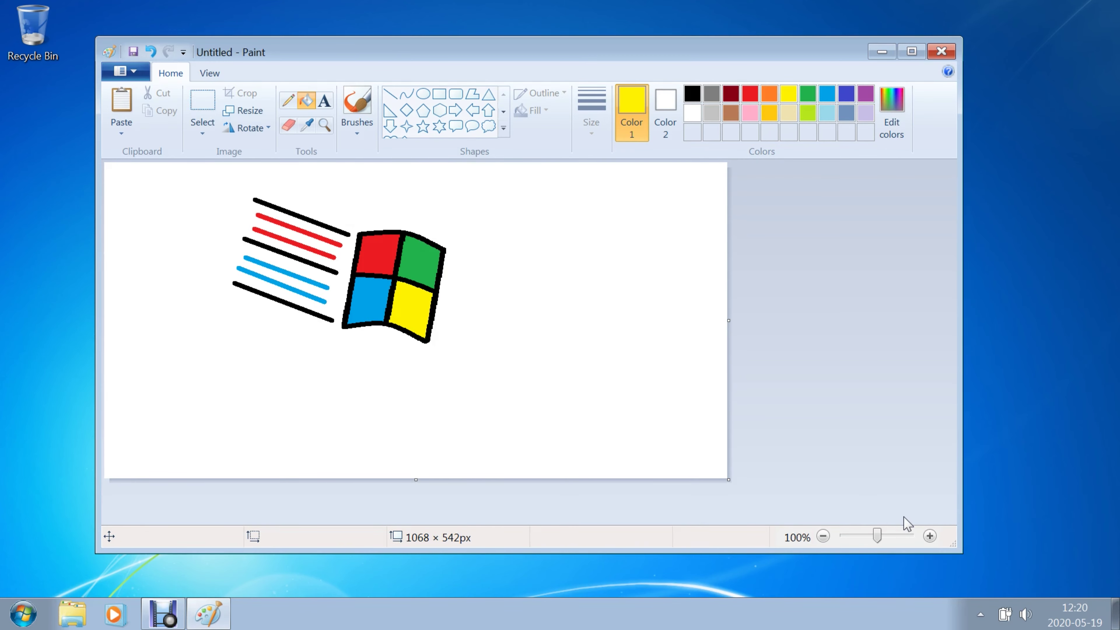
Thicken the window's left edge inward with a black straight line running from the upper-left to the lower-left corner.
left_click(929, 536)
left_click(929, 536)
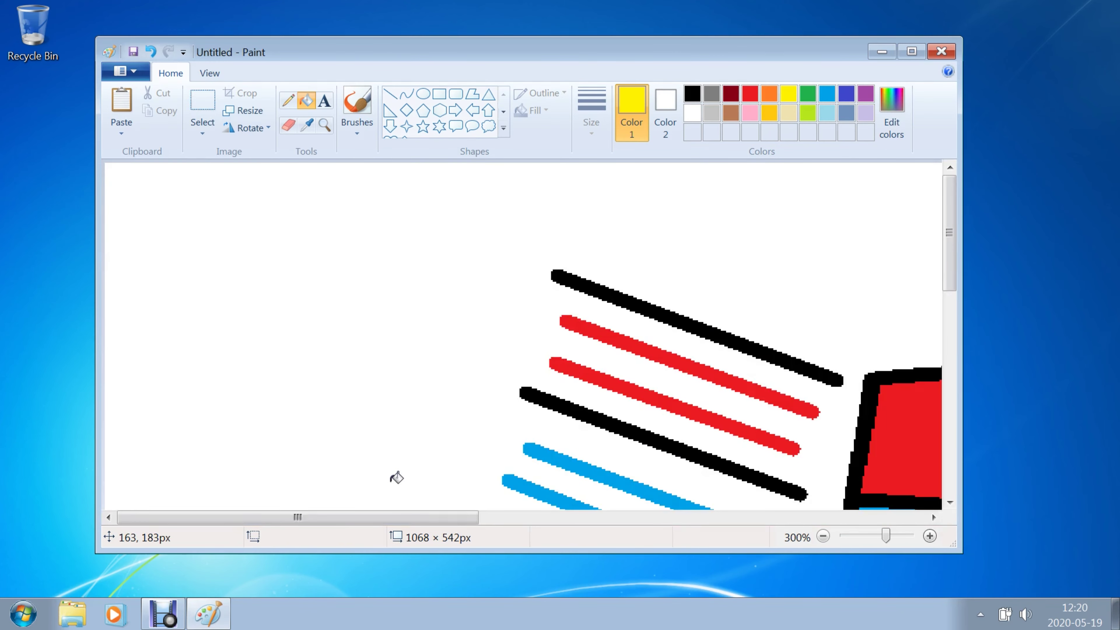
left_click_drag(390, 517, 535, 518)
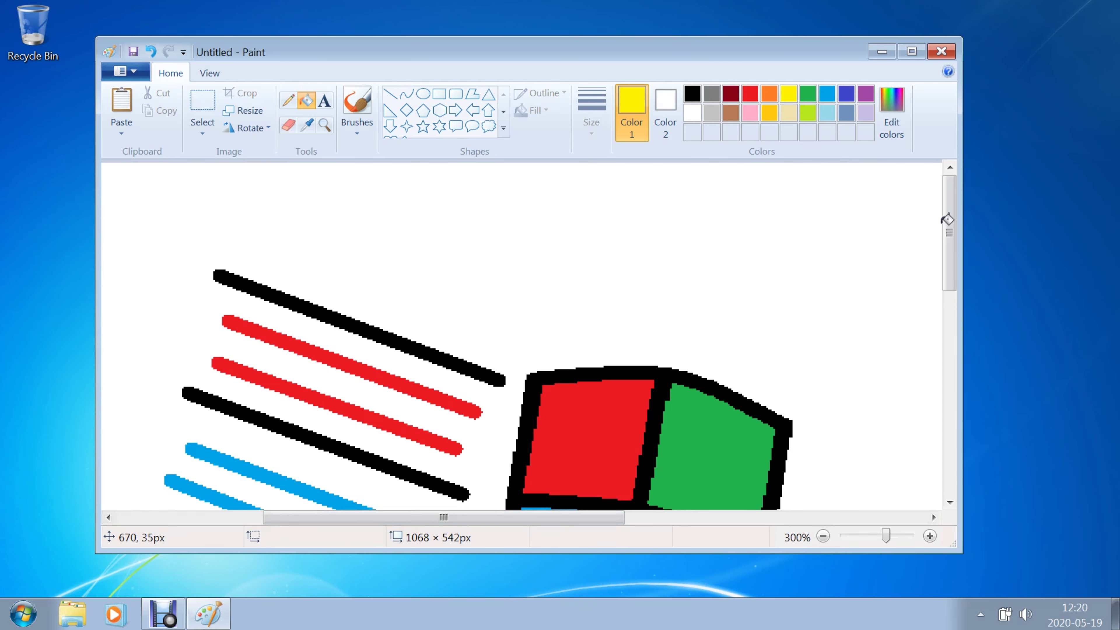
left_click_drag(946, 219, 948, 284)
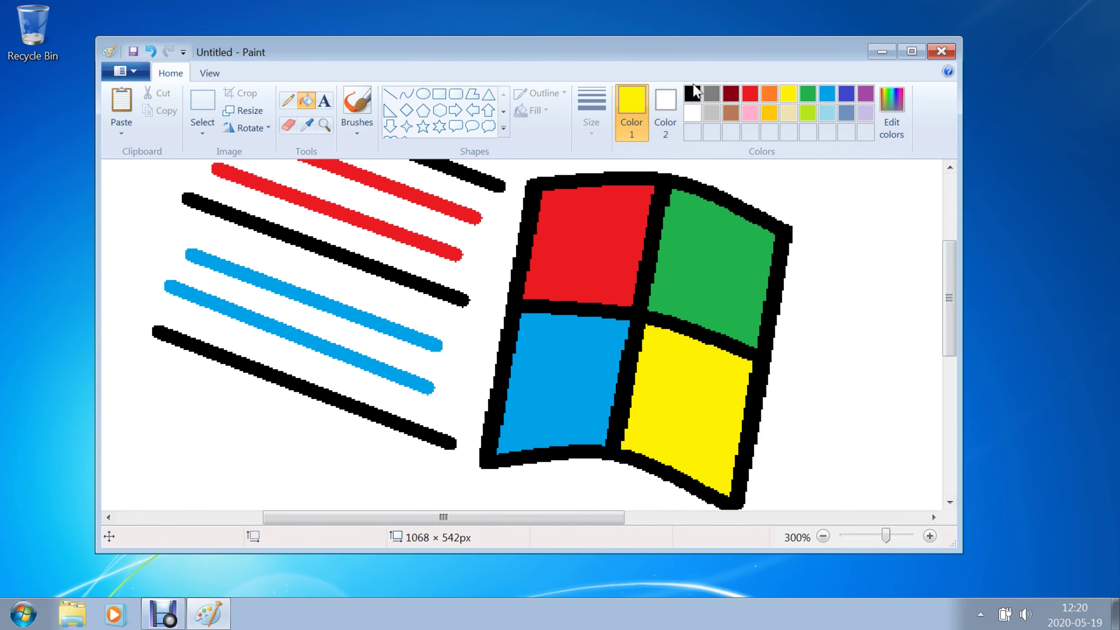
left_click(693, 92)
left_click(390, 94)
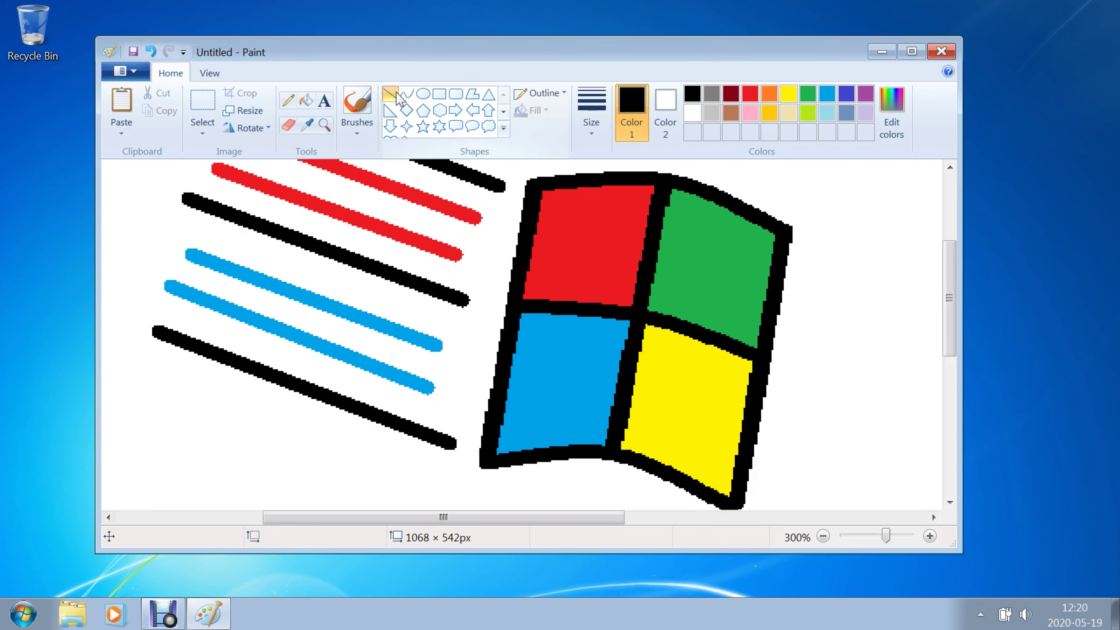
left_click_drag(545, 189, 500, 448)
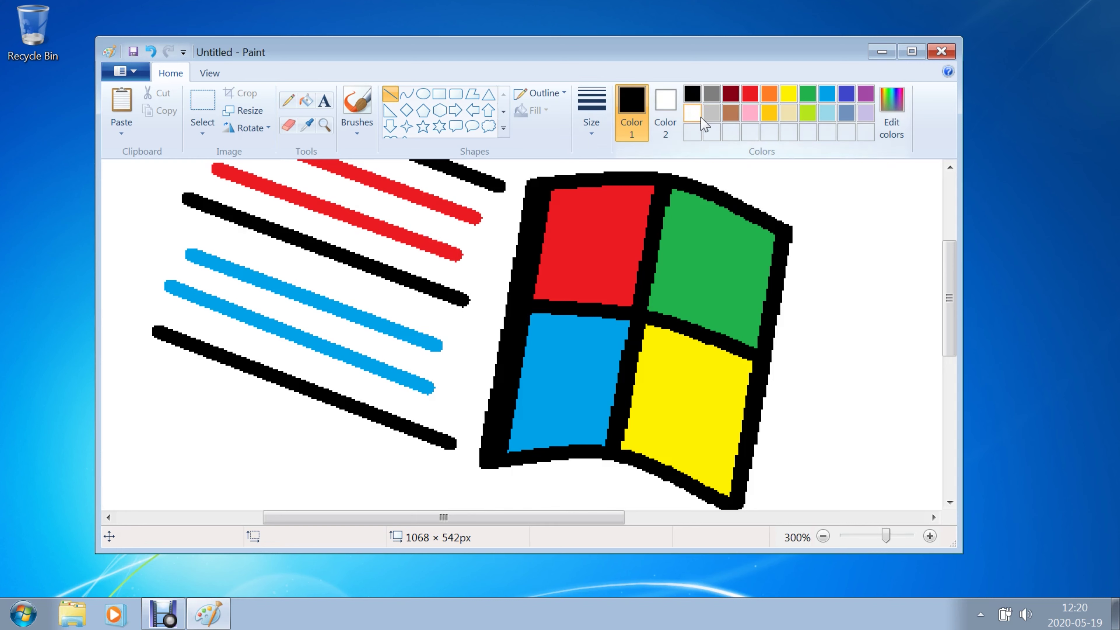
Try thin white lines about 20 px wide across the window's thick left edge, and undo them.
left_click(692, 113)
left_click(582, 120)
left_click(590, 159)
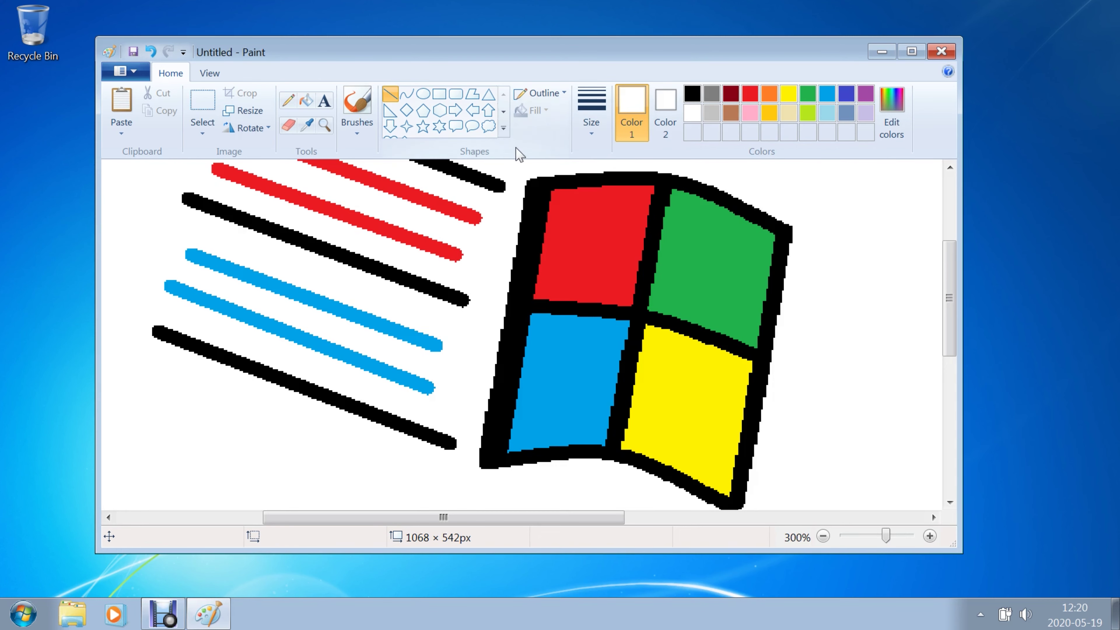
left_click_drag(546, 216, 508, 209)
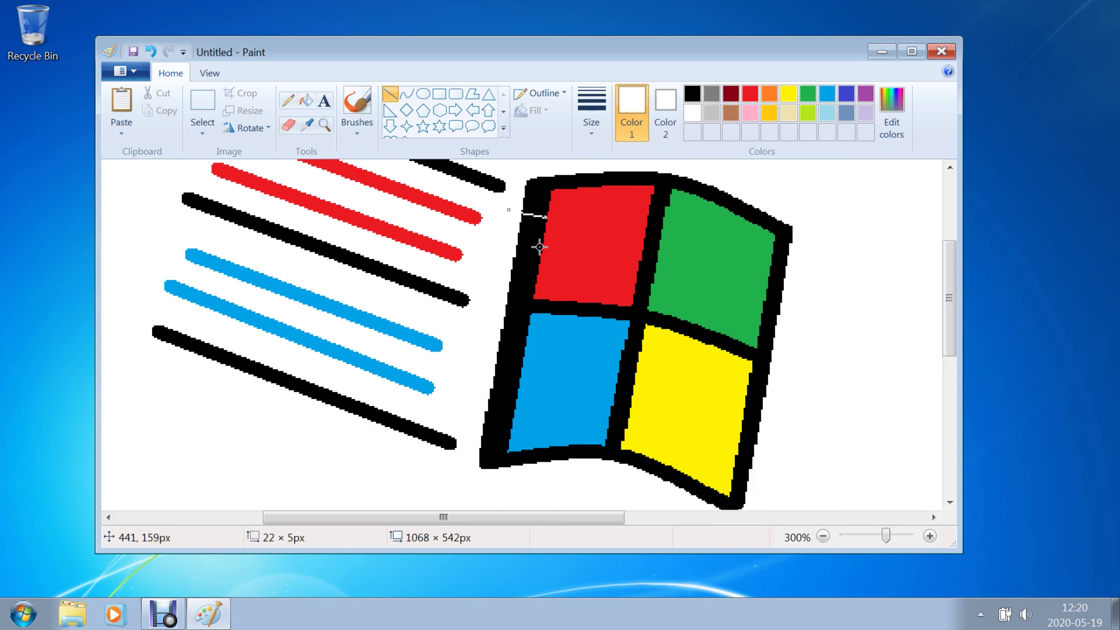
left_click_drag(540, 250, 535, 276)
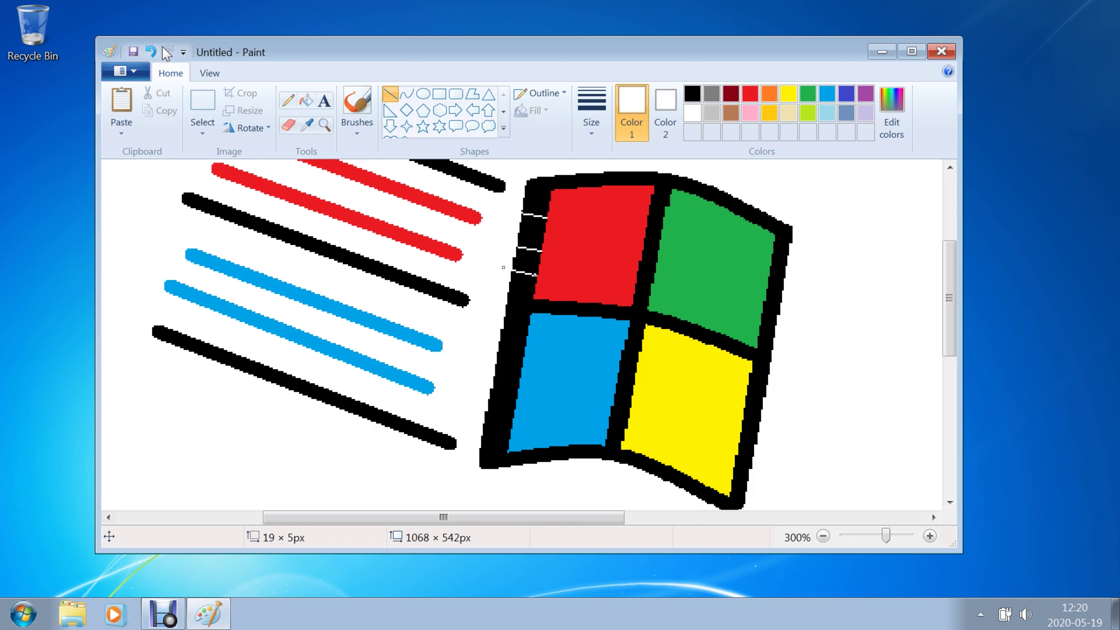
left_click(151, 52)
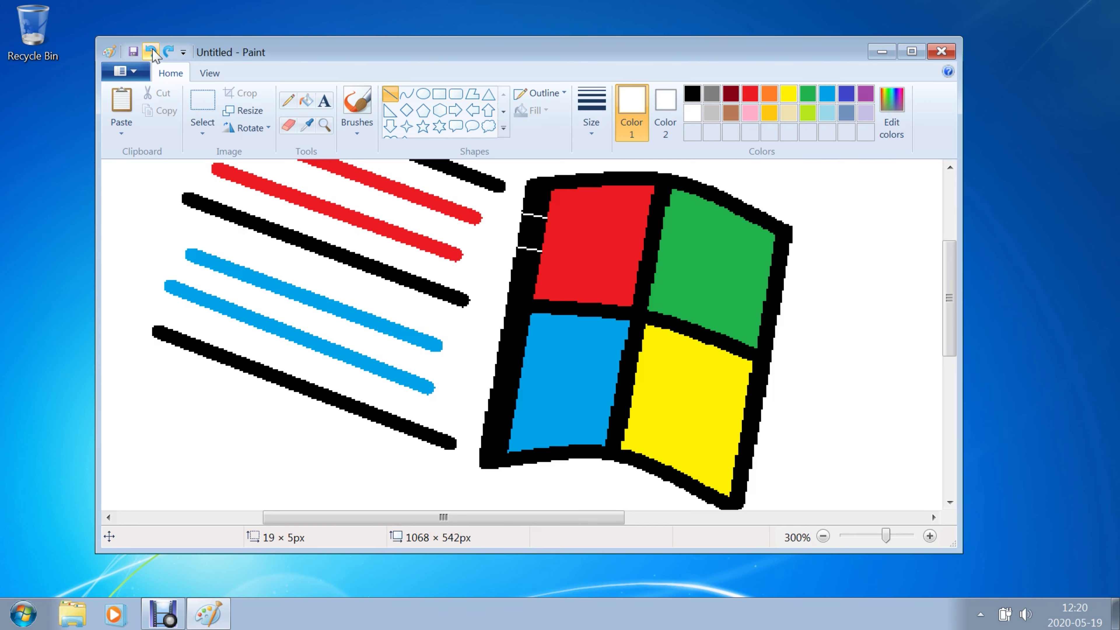
left_click(151, 52)
Move the whole logo into the canvas's upper-left corner and shrink the canvas to about 401 × 274 px.
left_click(822, 536)
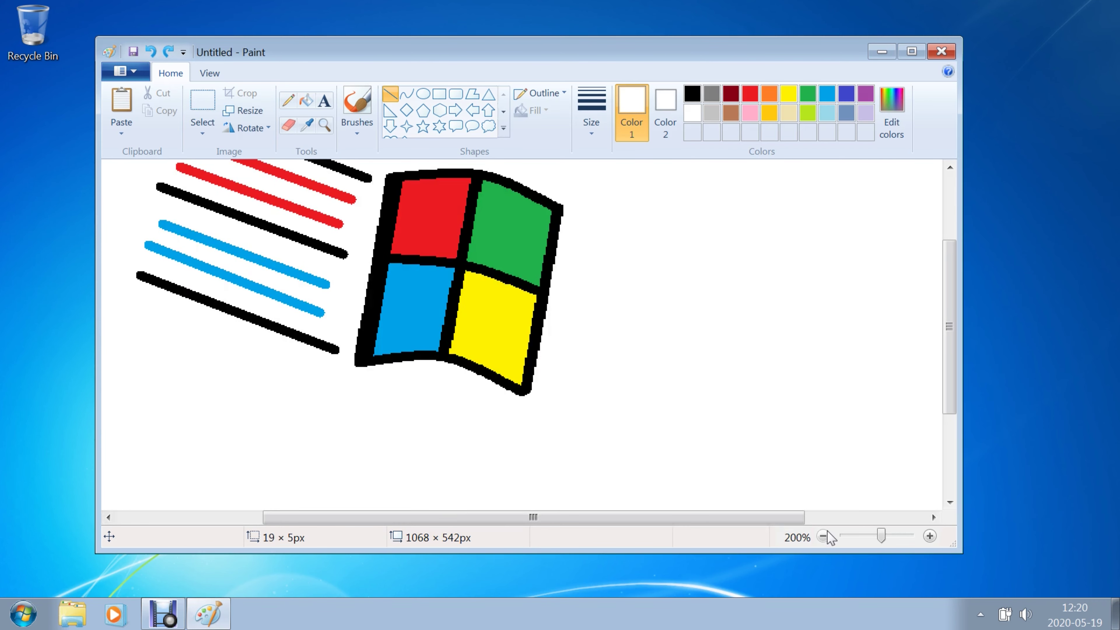
left_click(822, 536)
left_click(202, 104)
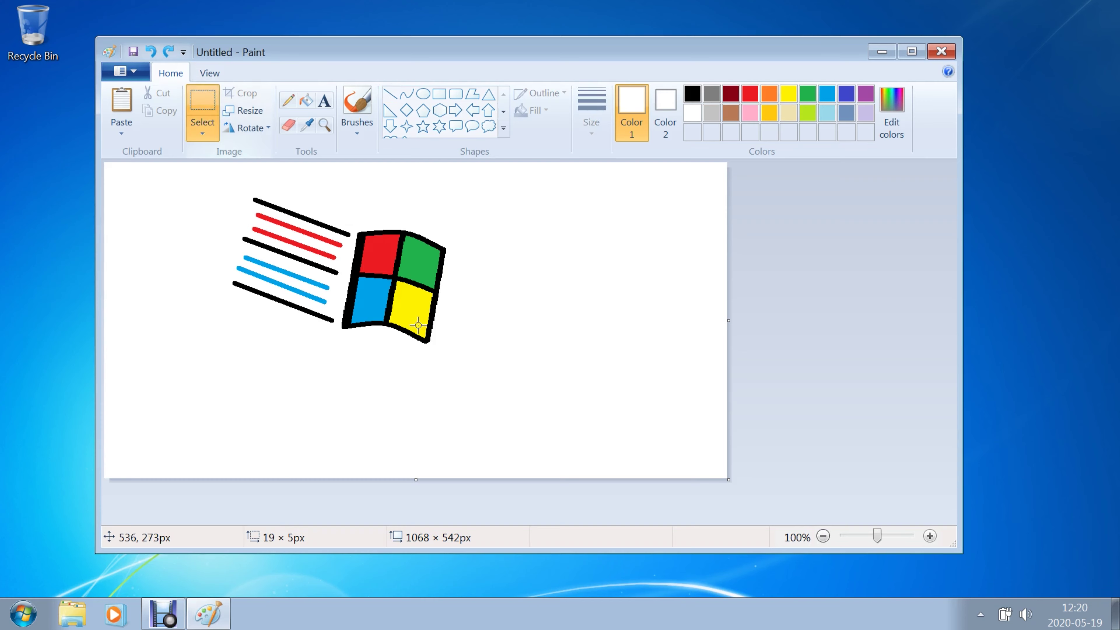
left_click_drag(467, 388, 218, 173)
left_click_drag(350, 293, 224, 261)
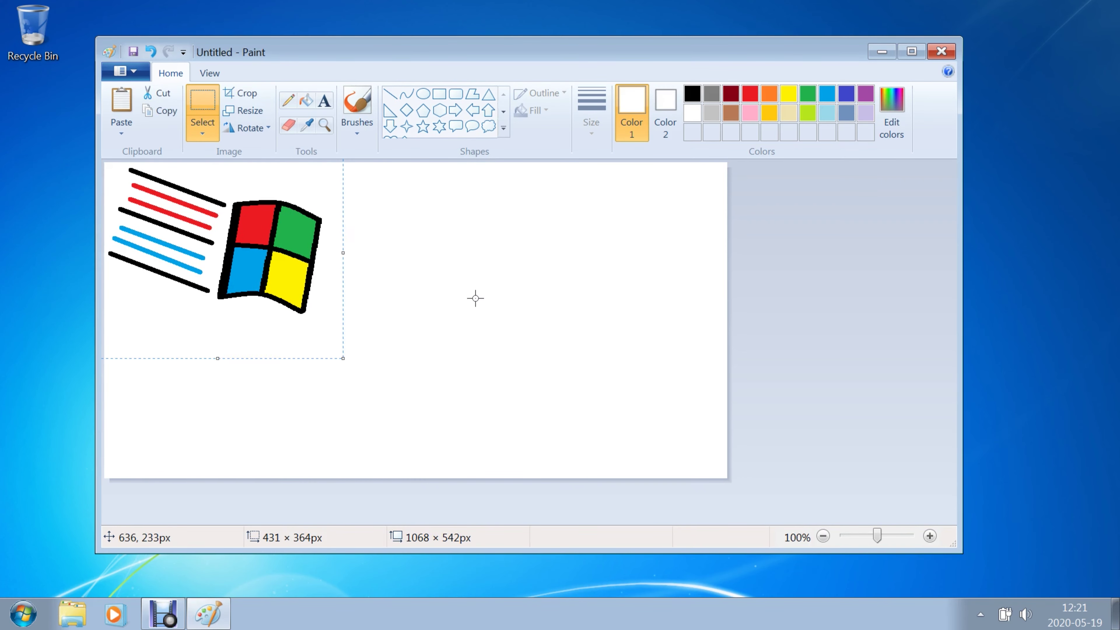
left_click(730, 491)
left_click_drag(729, 481, 338, 321)
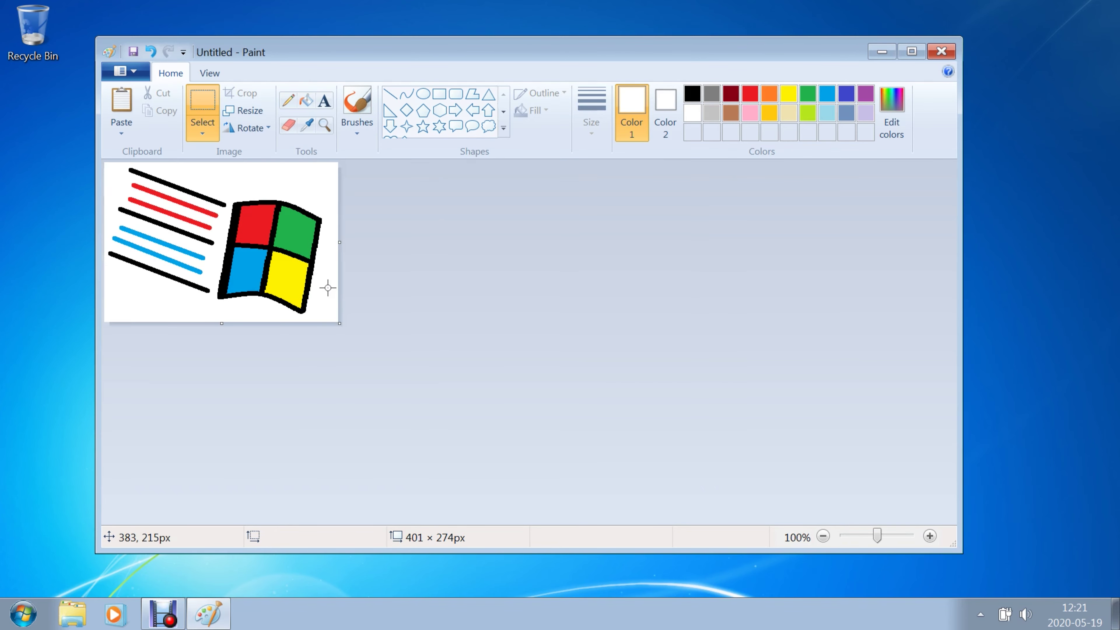
Save the picture in the Pictures library as "Windows 95-2000 Flag" in 24-bit Bitmap format and close Paint.
left_click(132, 57)
left_click(179, 242)
left_click(164, 223)
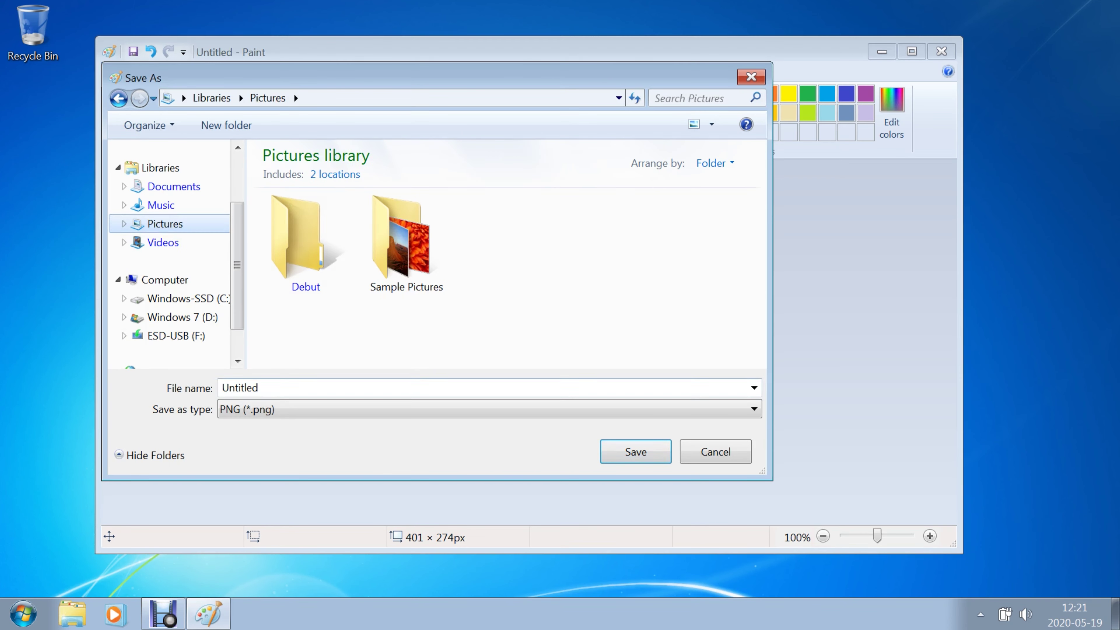
type("Windows 95-2000 Flag")
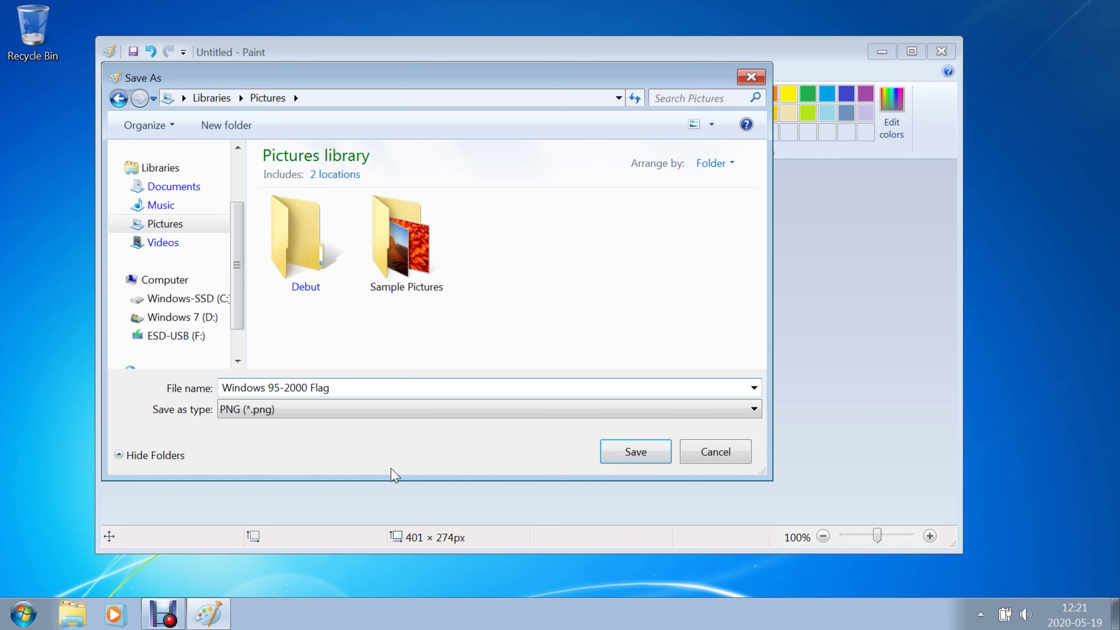
left_click(485, 410)
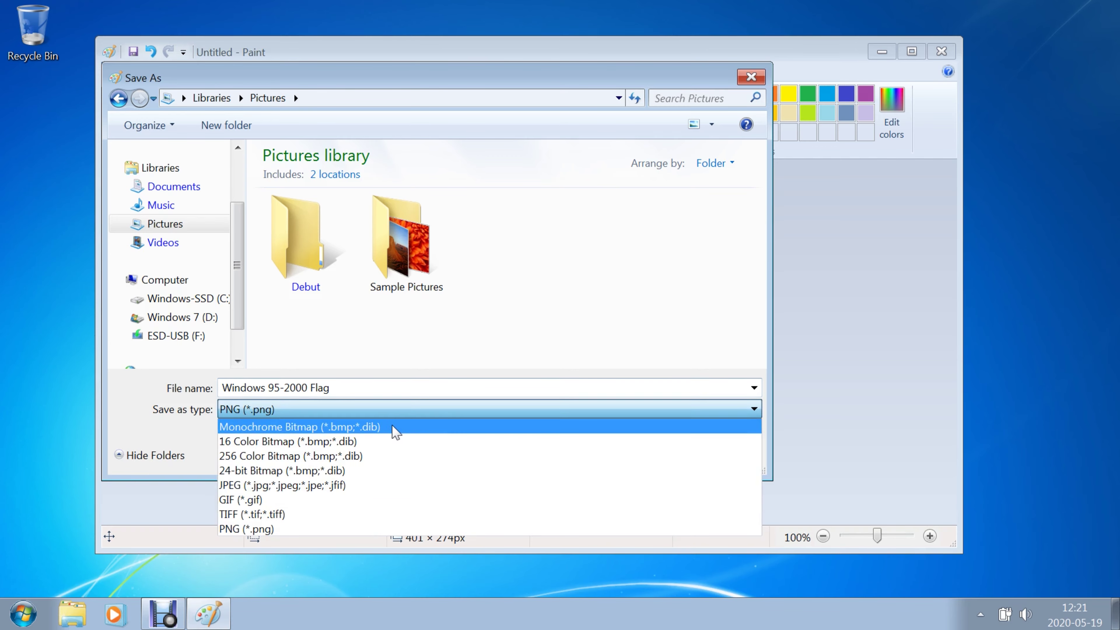
left_click(311, 470)
left_click(642, 459)
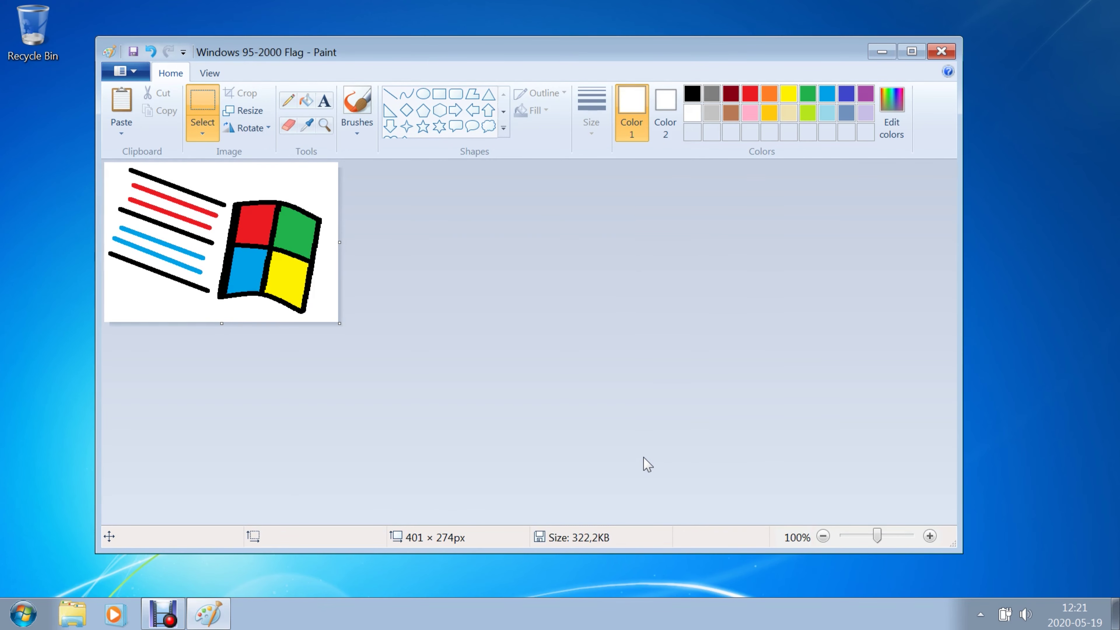
left_click(941, 52)
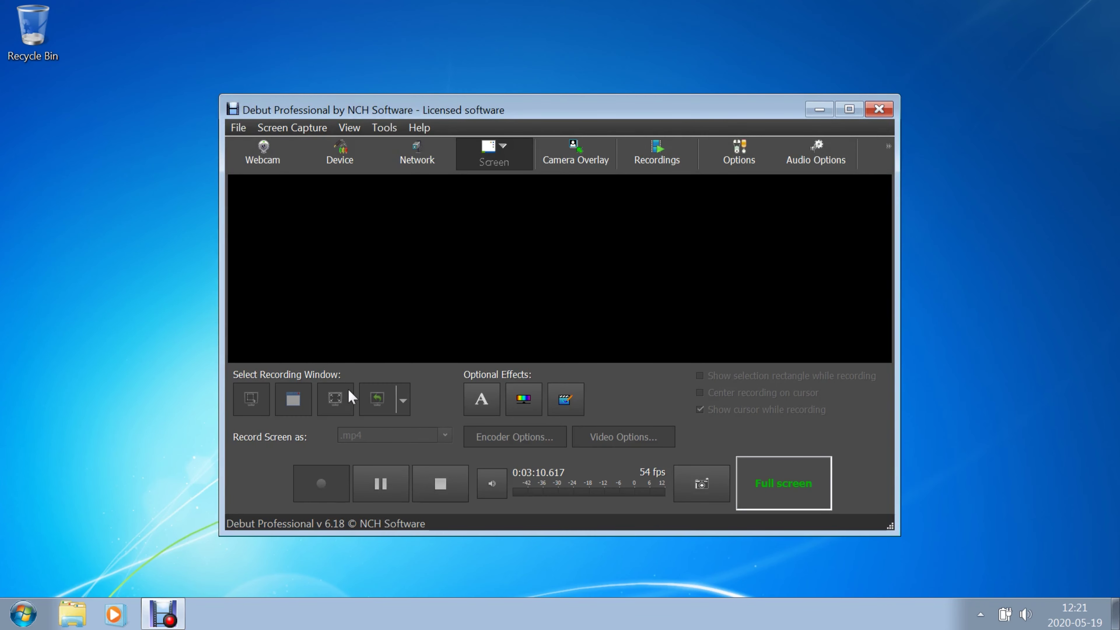
Switch to Notepad and write "Thanks For Watching. Don't Forget Comment Like And Subscribe".
left_click(23, 613)
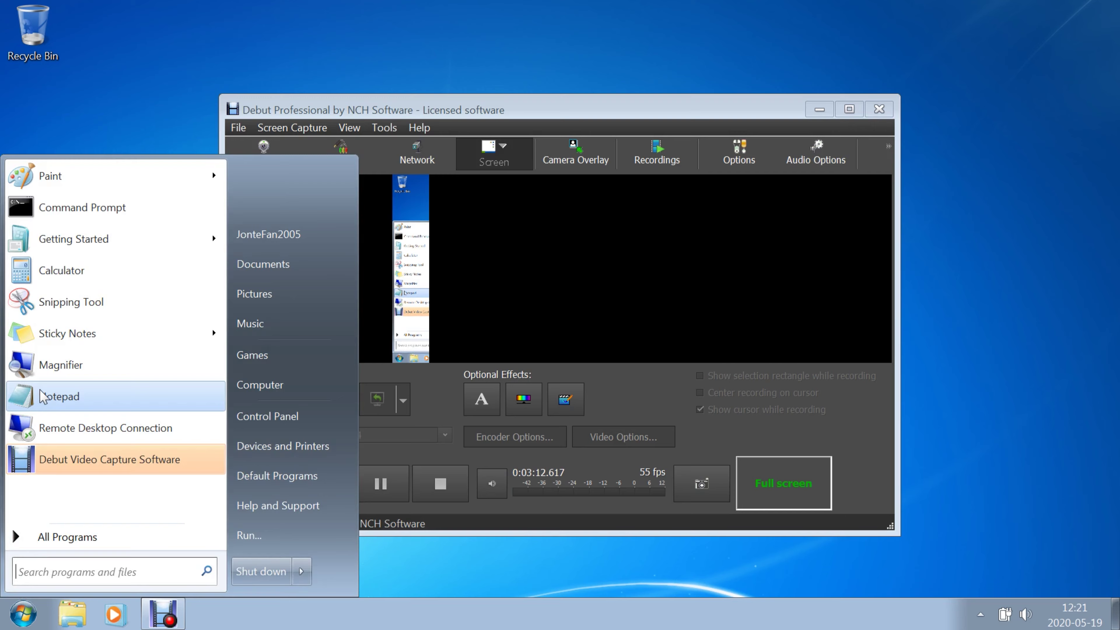
left_click(43, 396)
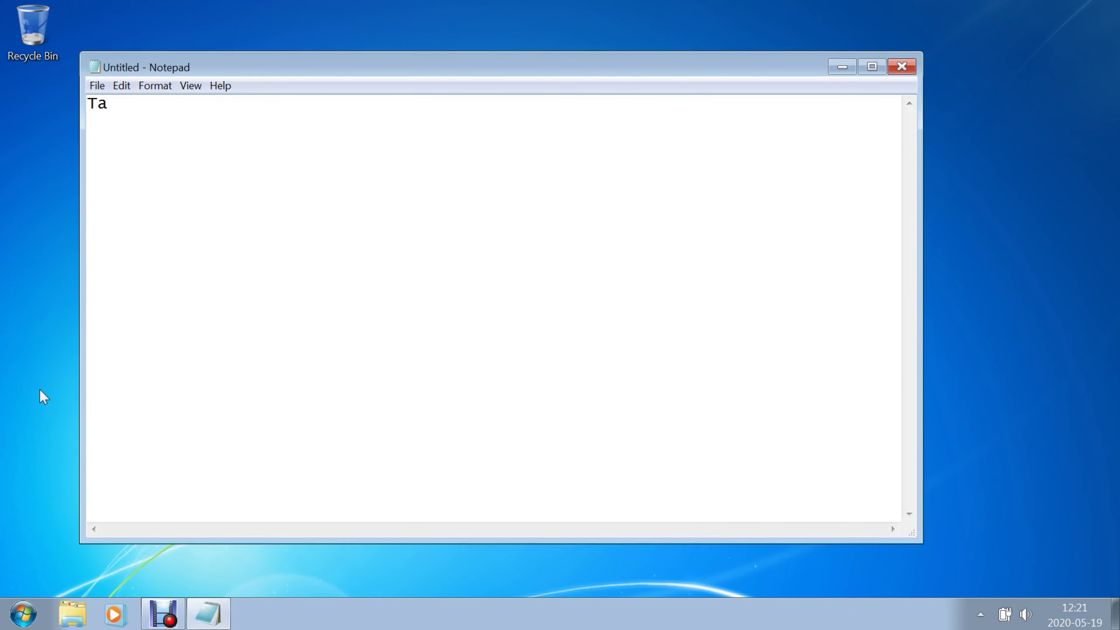
type("Thanks For Watching. Don't Forget Co")
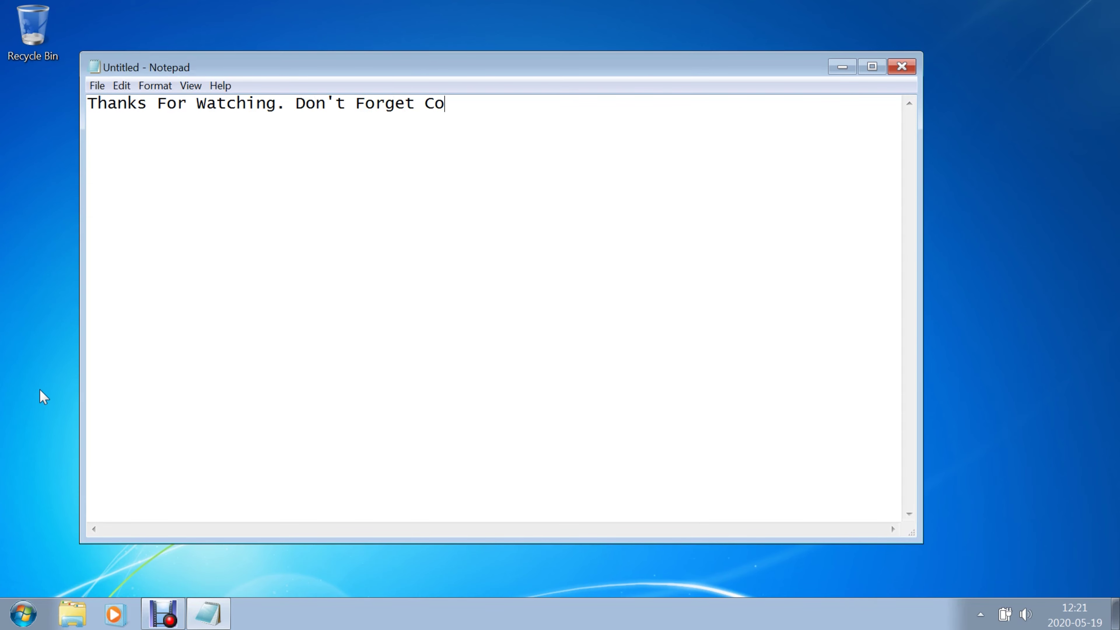
type("mme")
type("And Subscrib")
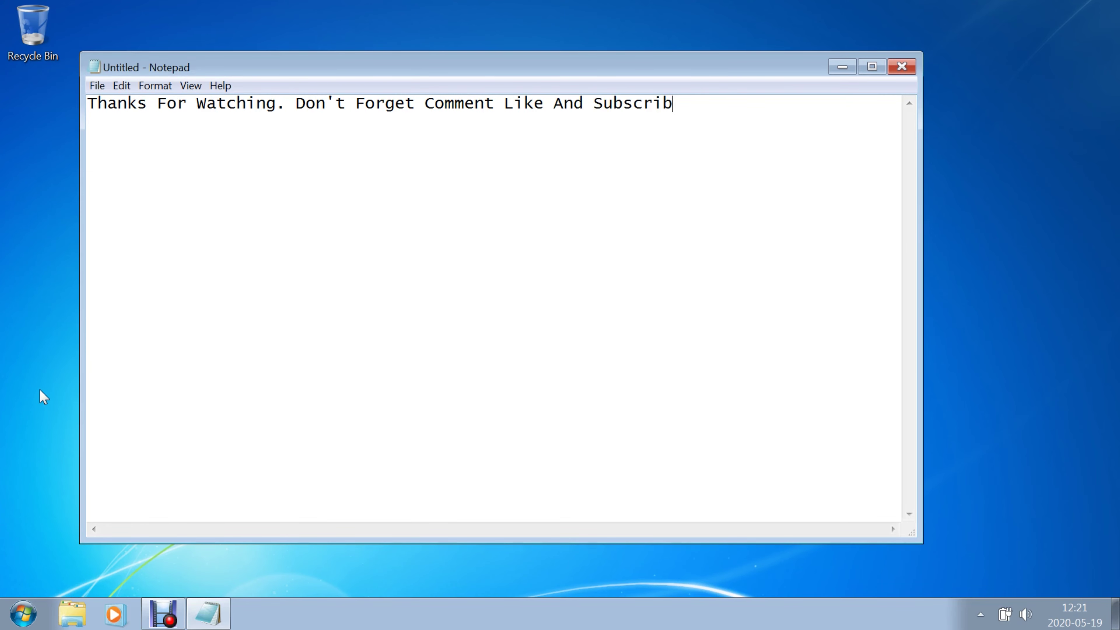
Continue the message on the same line with "And We Will See You Guys In The Next Video".
type("And")
key("BackSpace")
key("BackSpace")
type("We W")
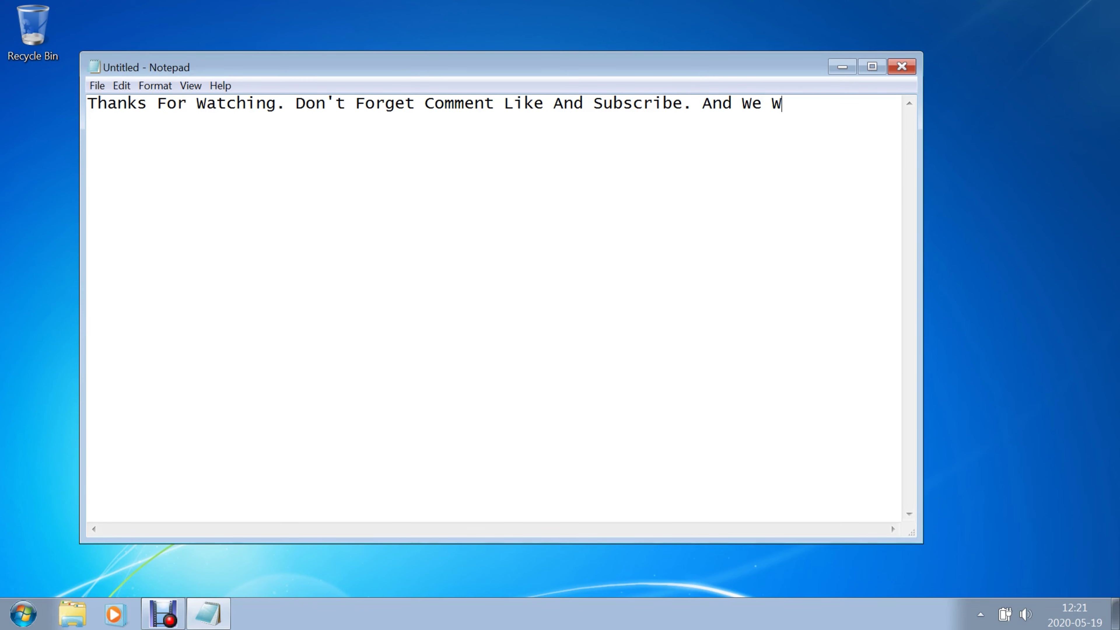
type("ill See You Guys ")
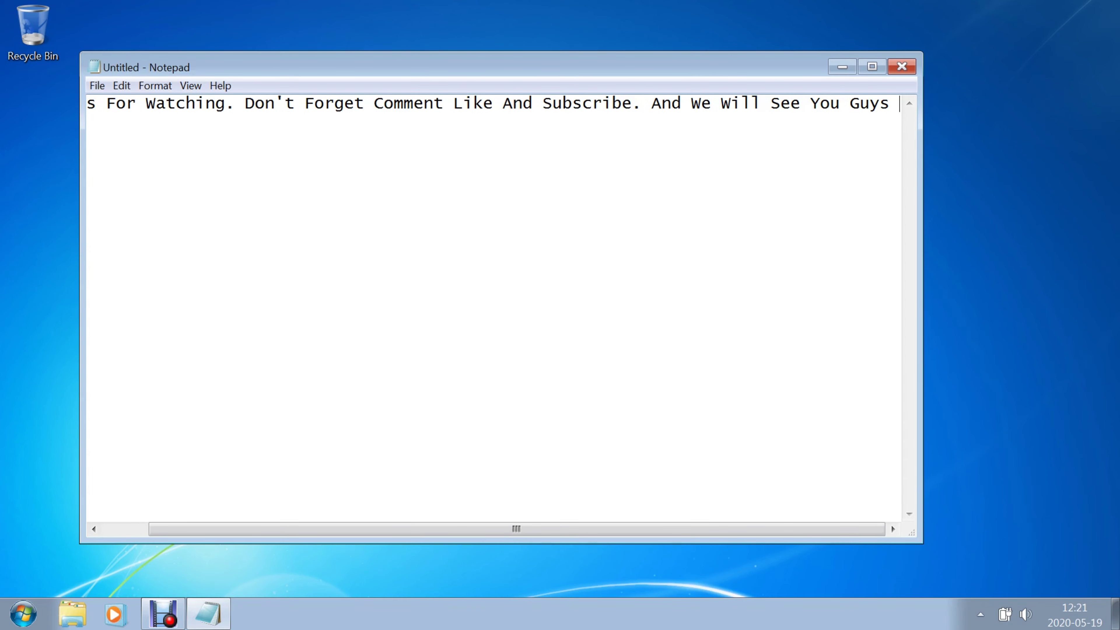
type("In The N")
type("et")
type("xt Video")
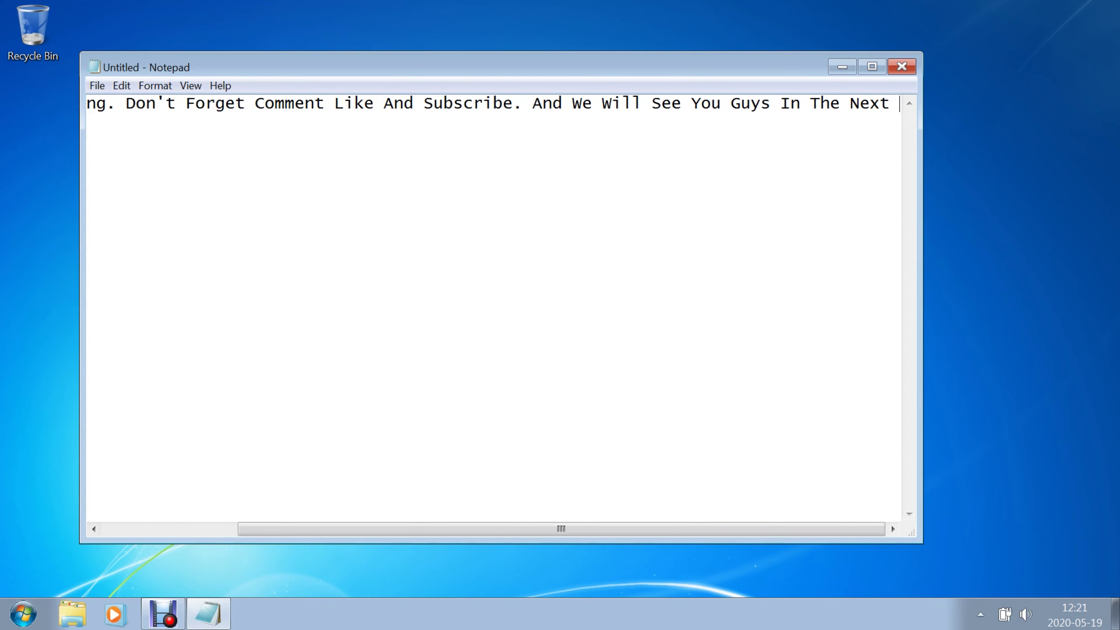